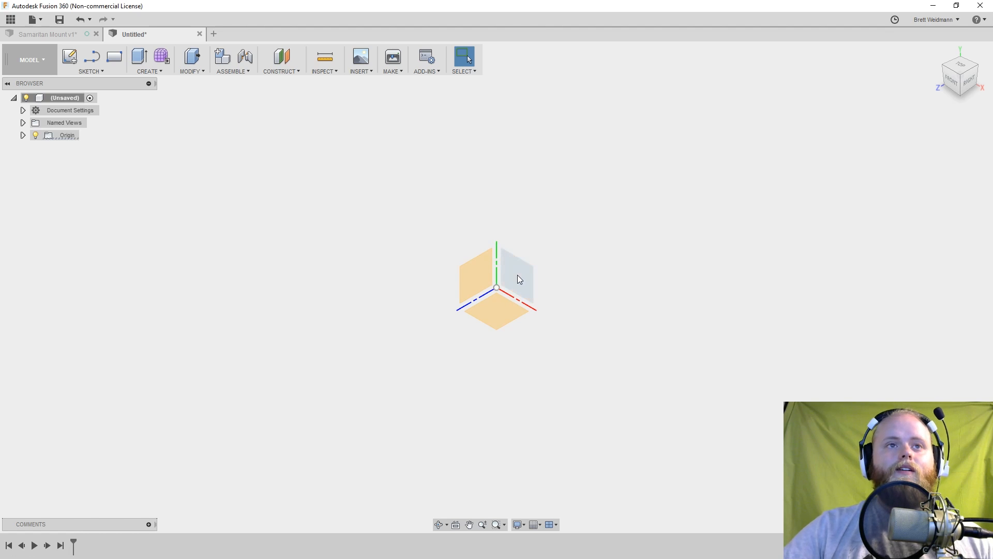
Create a new sketch on the front (XY) origin plane.
{"action": "right_click", "coordinate": [518, 277]}
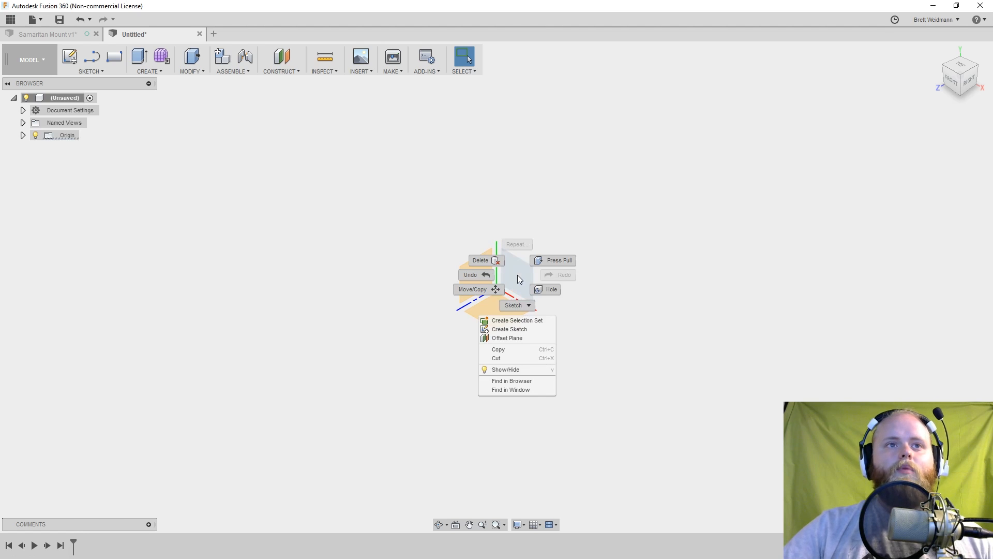
{"action": "left_click", "coordinate": [520, 330]}
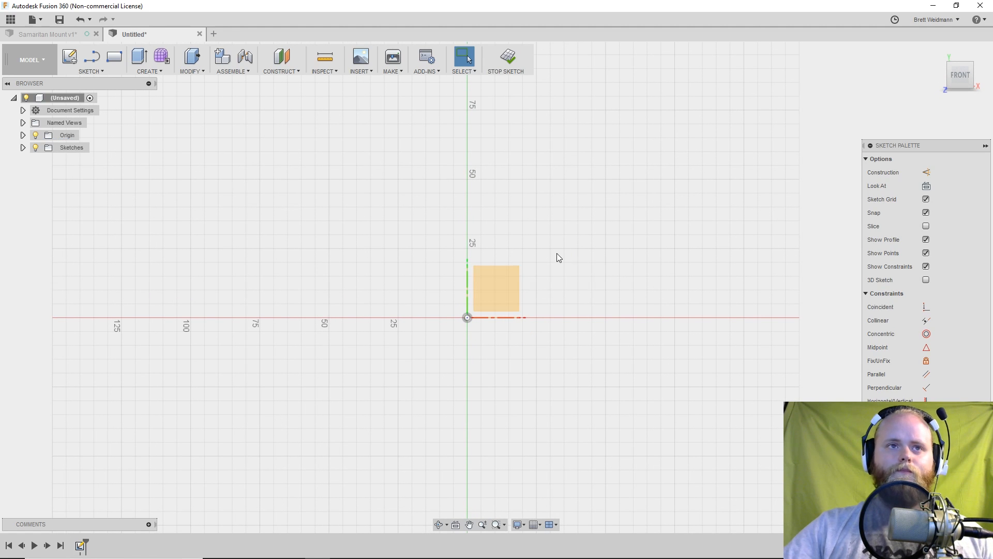
{"action": "mouse_move", "coordinate": [526, 229]}
{"action": "middle_mouse_down"}
{"action": "mouse_move", "coordinate": [557, 247]}
{"action": "mouse_move", "coordinate": [552, 222]}
{"action": "middle_mouse_up"}
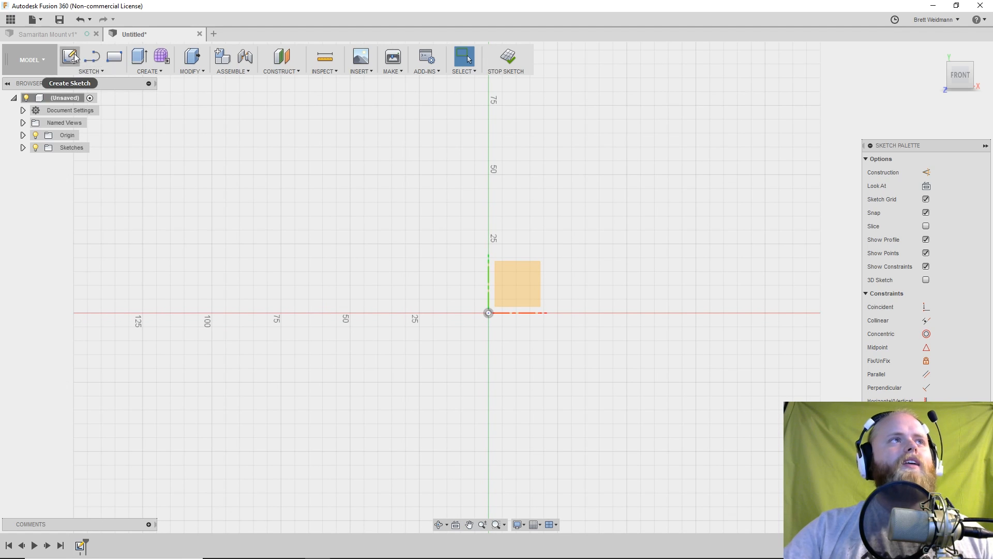
Draw a horizontal construction line about 160 mm long along the X axis, with its midpoint on the origin.
{"action": "left_click", "coordinate": [105, 69]}
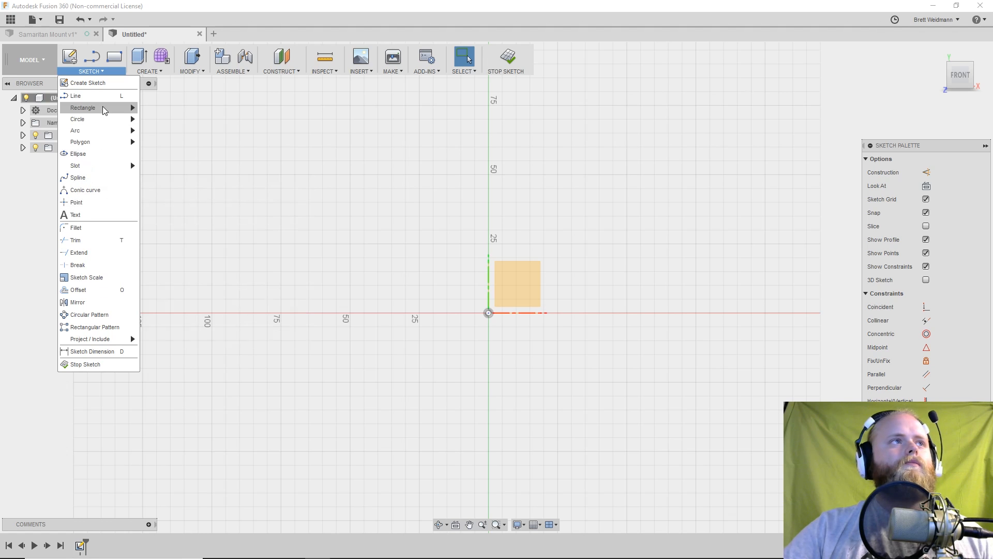
{"action": "mouse_move", "coordinate": [104, 109]}
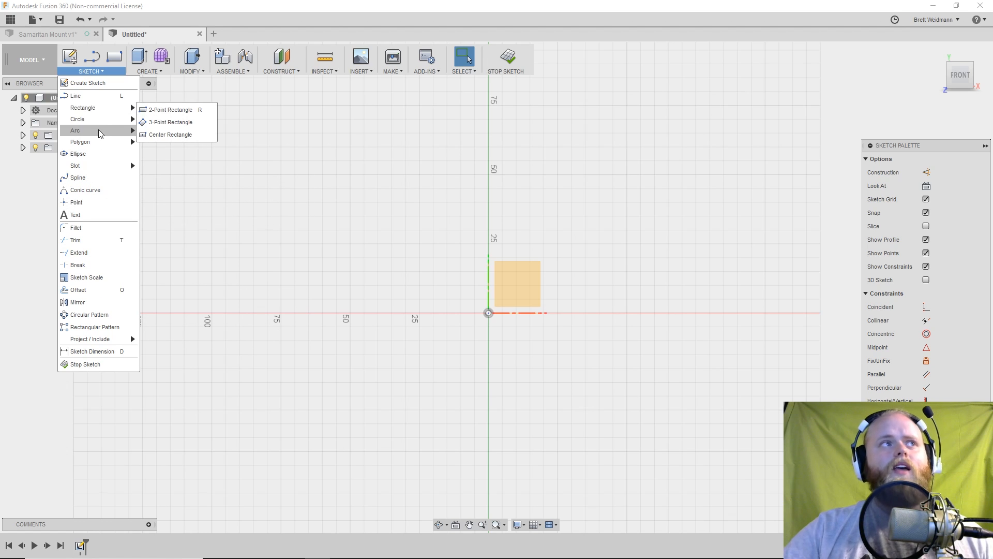
{"action": "mouse_move", "coordinate": [104, 141]}
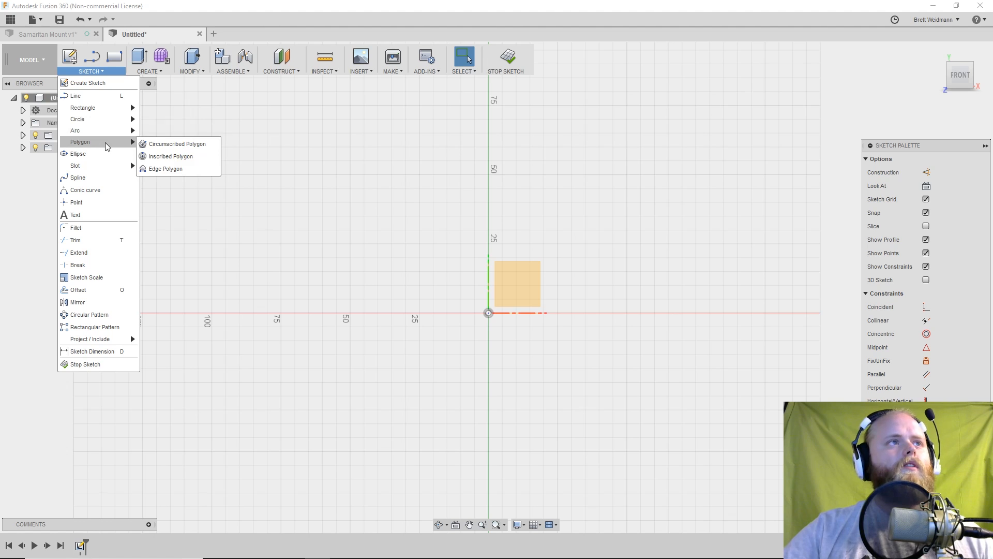
{"action": "left_click", "coordinate": [103, 97]}
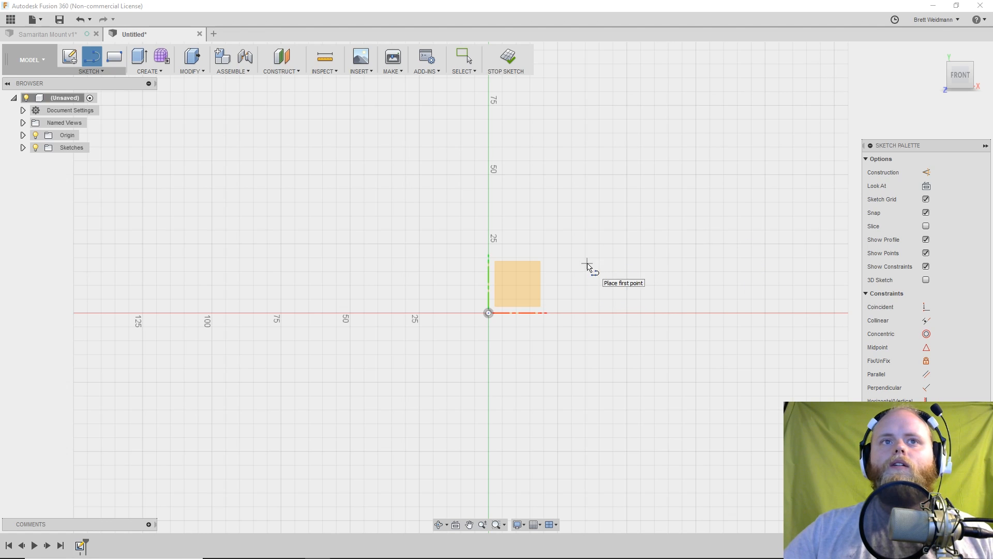
{"action": "key", "text": "s"}
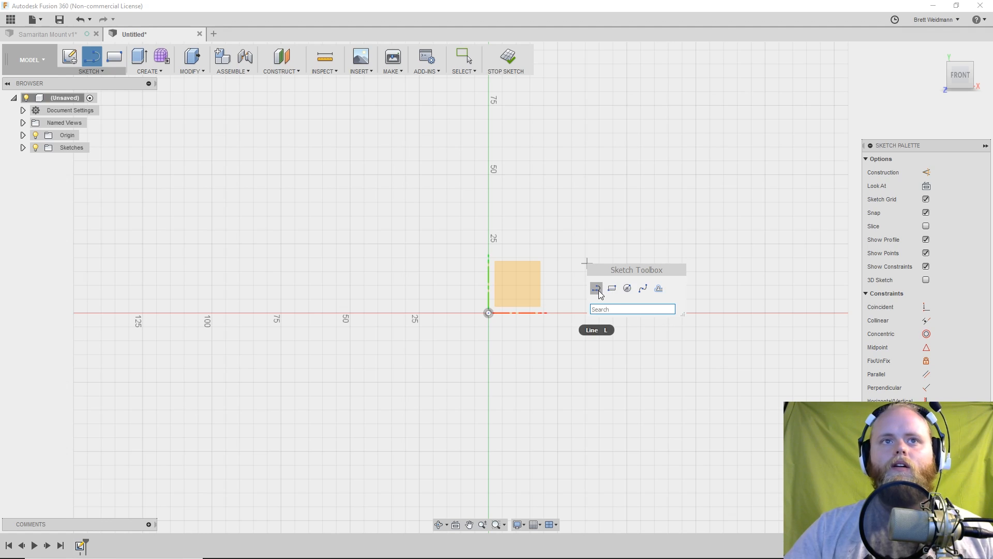
{"action": "left_click", "coordinate": [927, 174]}
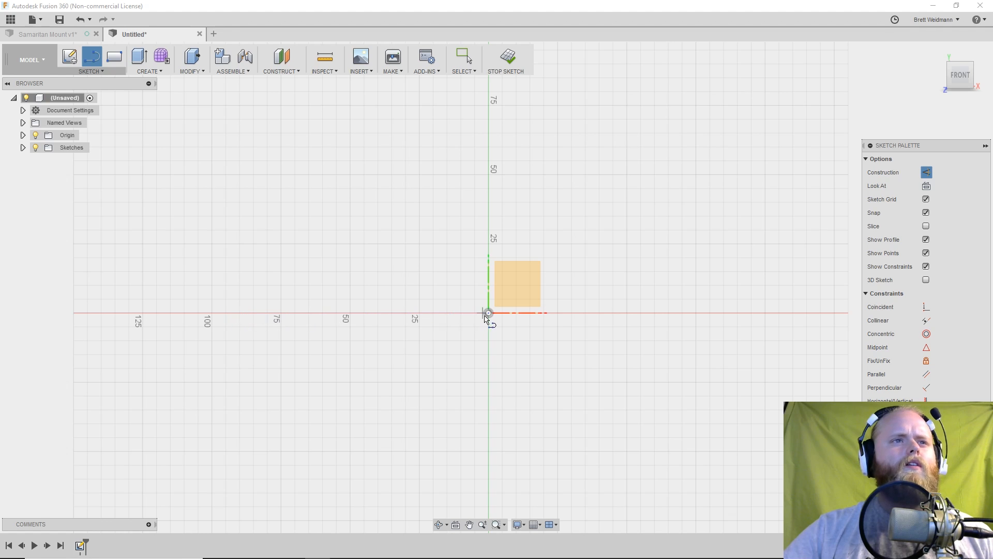
{"action": "left_click", "coordinate": [268, 314]}
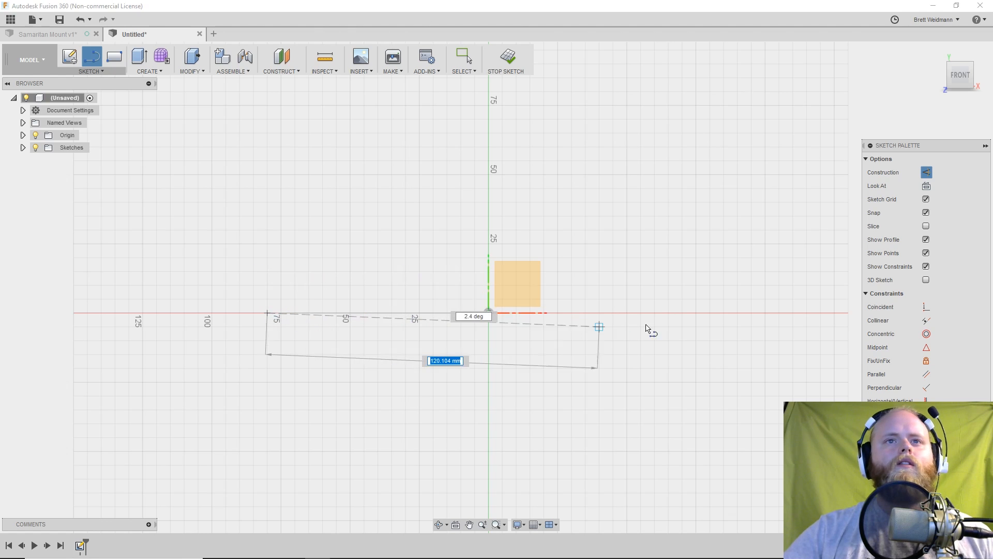
{"action": "left_click", "coordinate": [710, 312]}
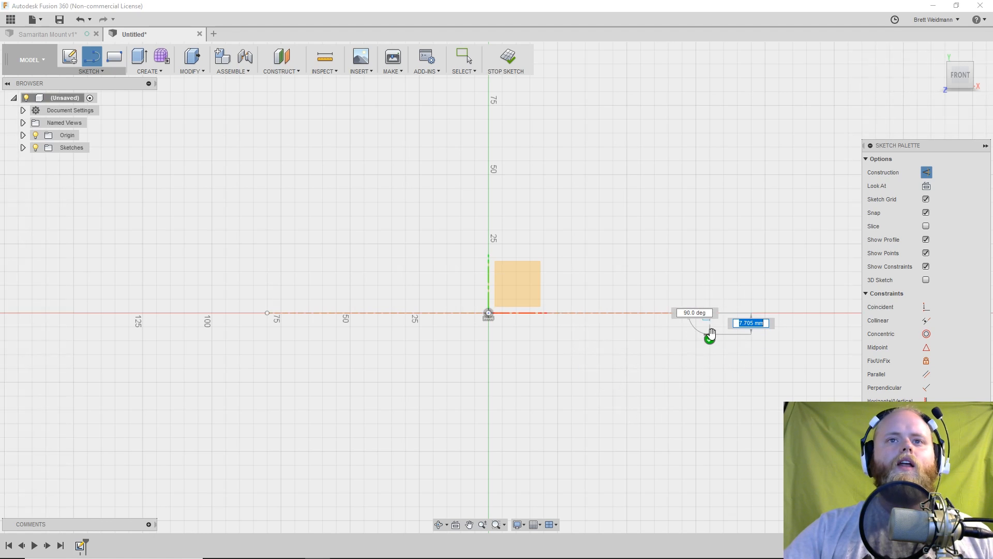
{"action": "key", "text": "Escape"}
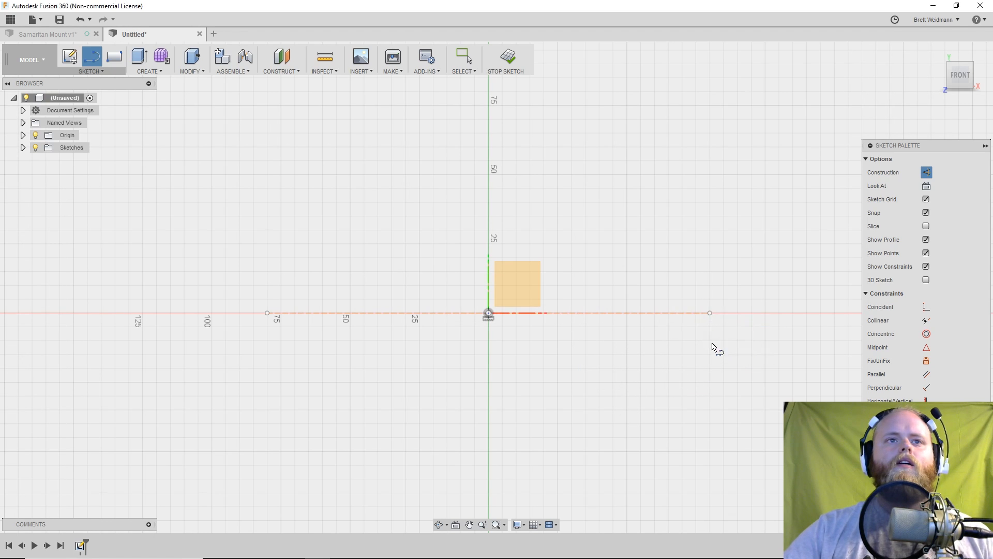
{"action": "mouse_move", "coordinate": [647, 350]}
{"action": "middle_mouse_down", "text": "shift"}
{"action": "mouse_move", "coordinate": [614, 366]}
{"action": "mouse_move", "coordinate": [648, 358]}
{"action": "middle_mouse_up", "text": "shift"}
{"action": "key", "text": "l"}
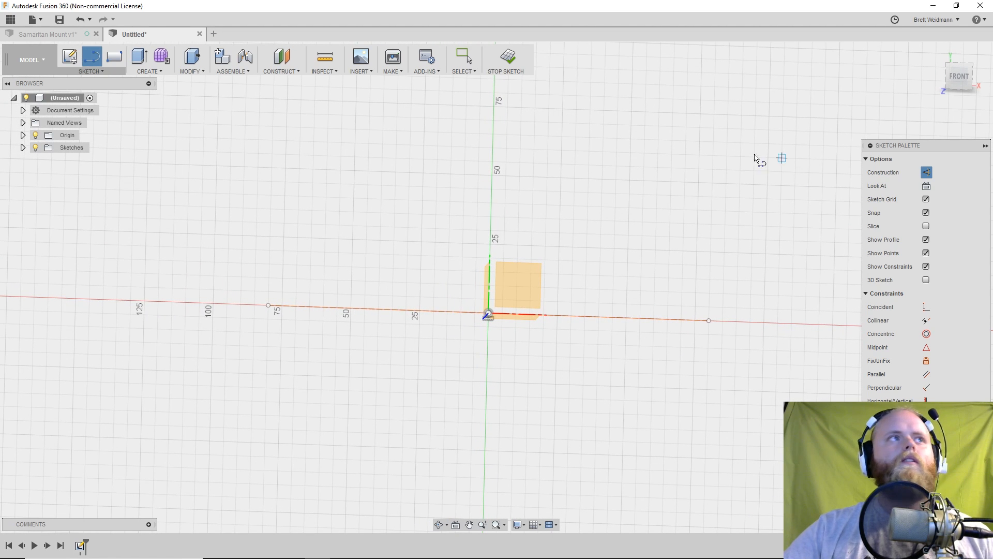
{"action": "left_click", "coordinate": [35, 135]}
{"action": "left_click", "coordinate": [36, 136]}
{"action": "middle_click_drag", "start_coordinate": [655, 237], "coordinate": [682, 228], "text": "shift"}
{"action": "left_click", "coordinate": [963, 77]}
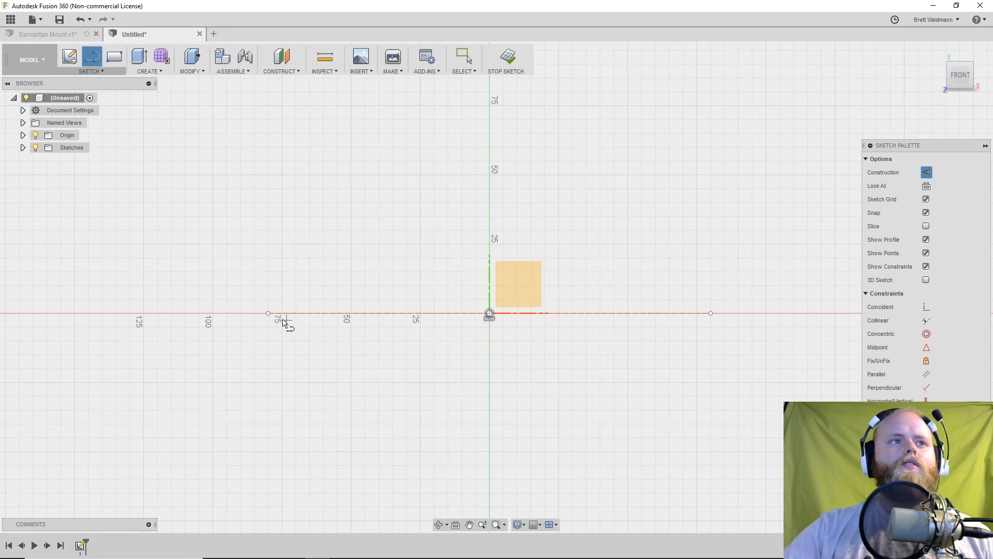
{"action": "left_click", "coordinate": [268, 314]}
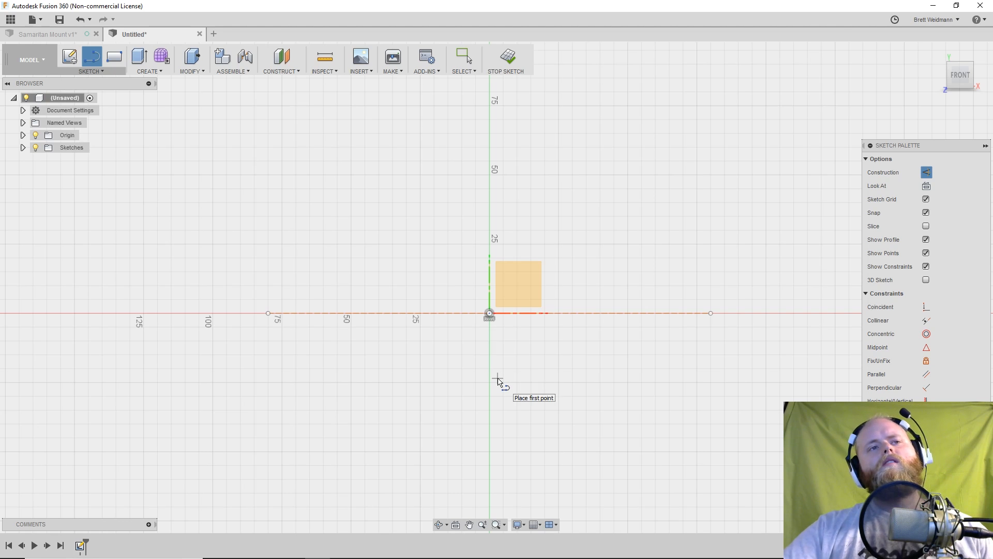
{"action": "key", "text": "s"}
{"action": "key", "text": "Escape"}
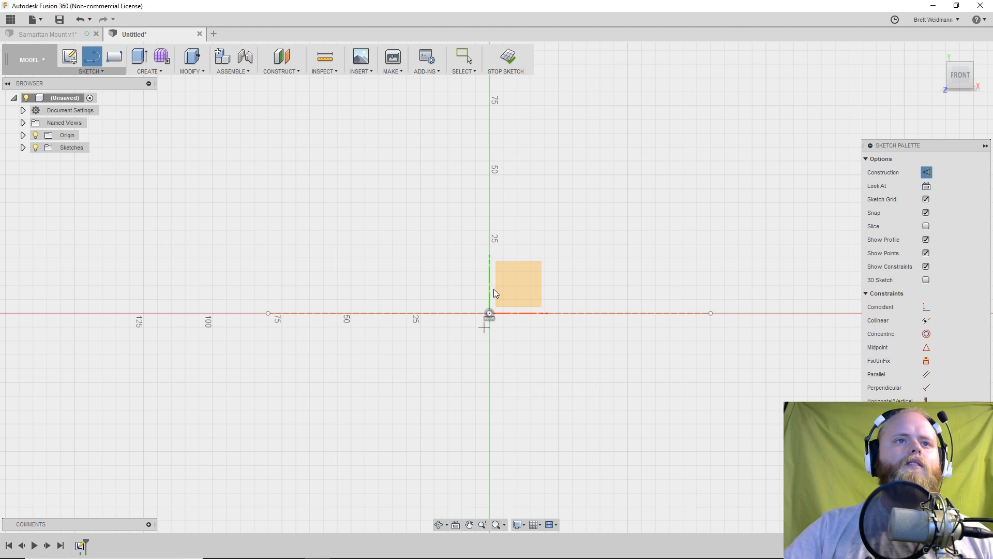
Draw a 65 mm vertical construction line through the origin, from 30 mm above it to 35 mm below it.
{"action": "left_click", "coordinate": [490, 230]}
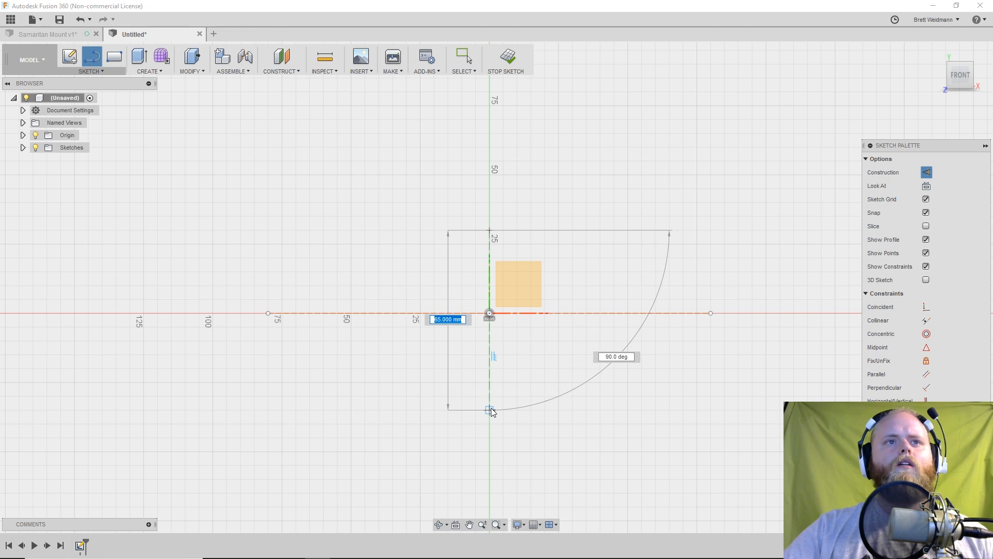
{"action": "left_click", "coordinate": [491, 409]}
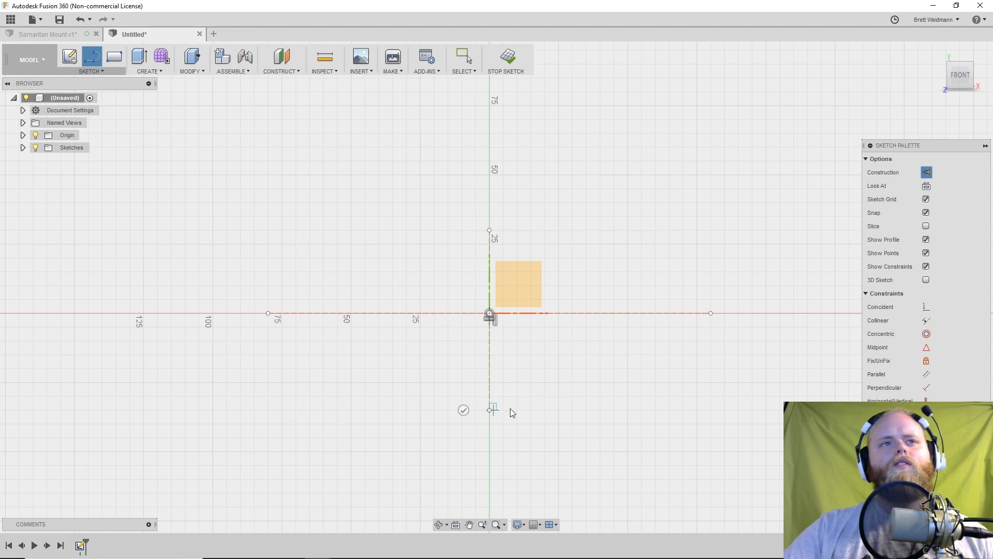
{"action": "key", "text": "Escape"}
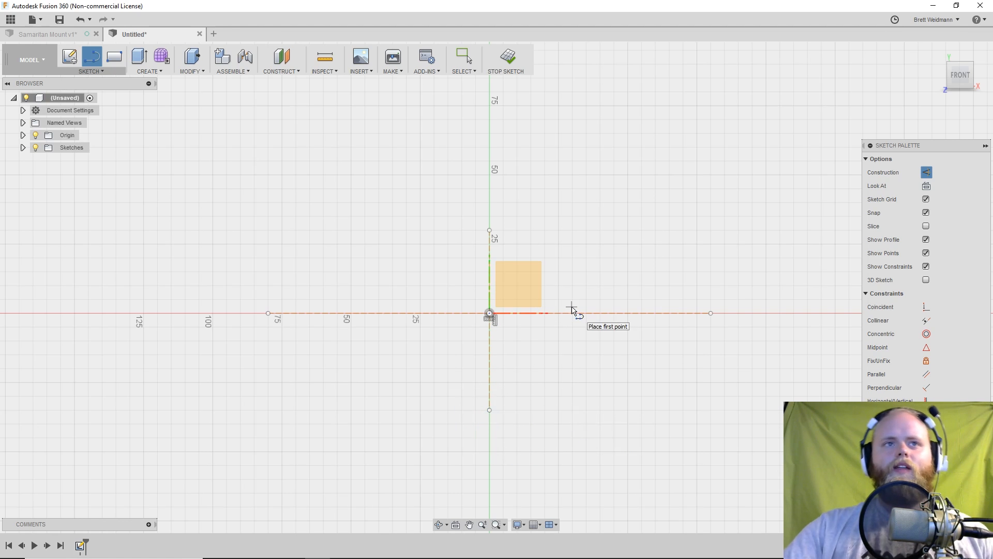
{"action": "scroll", "coordinate": [571, 283], "scroll_direction": "up", "scroll_amount": 1}
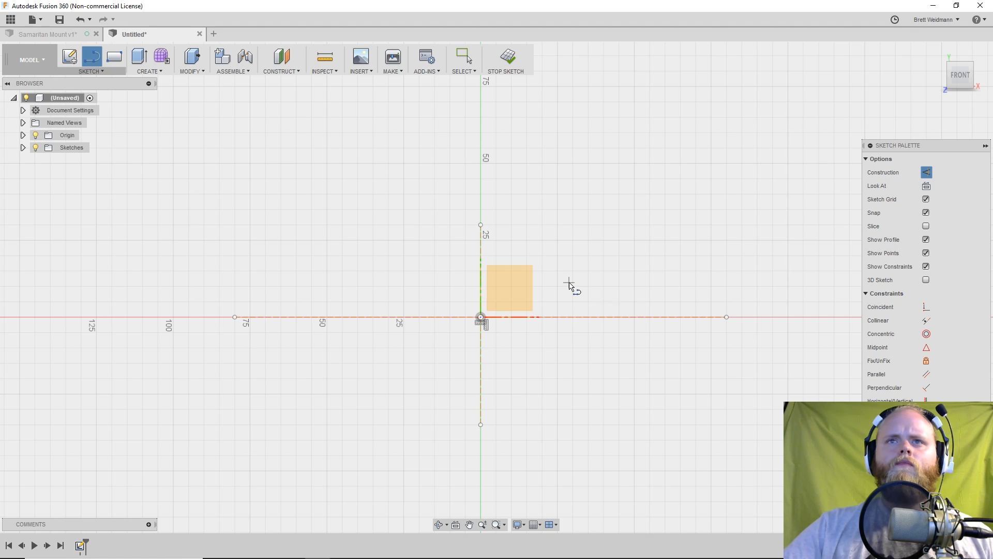
{"action": "left_click", "coordinate": [481, 240]}
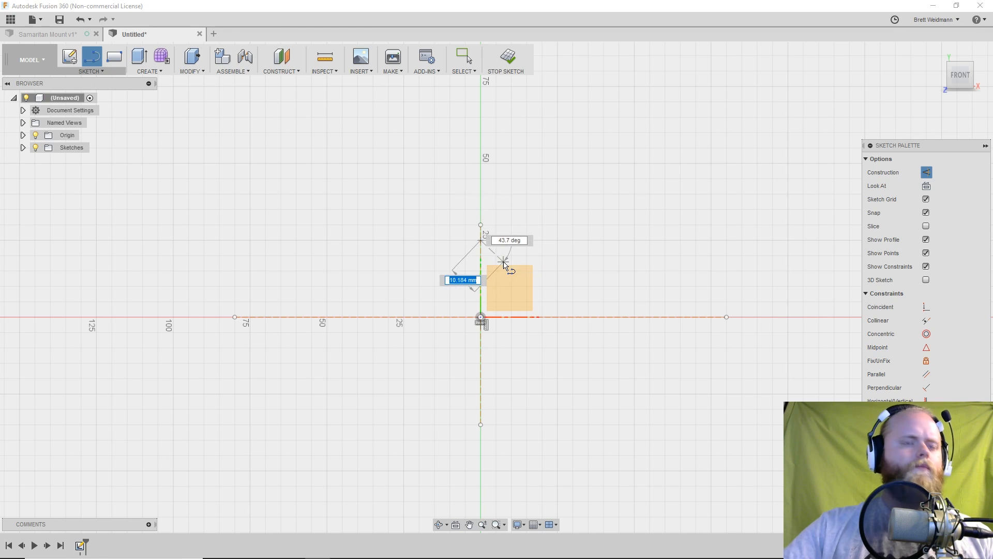
{"action": "key", "text": "Escape"}
{"action": "key", "text": "Escape"}
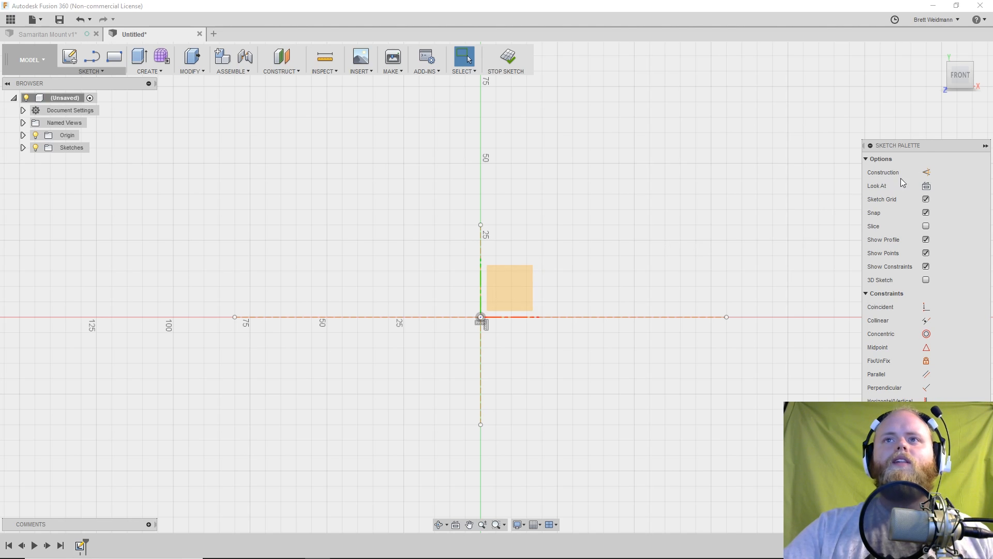
Draw a solid 5 mm horizontal line starting on the vertical construction line, 25 mm above the origin.
{"action": "key", "text": "s"}
{"action": "left_click", "coordinate": [617, 282]}
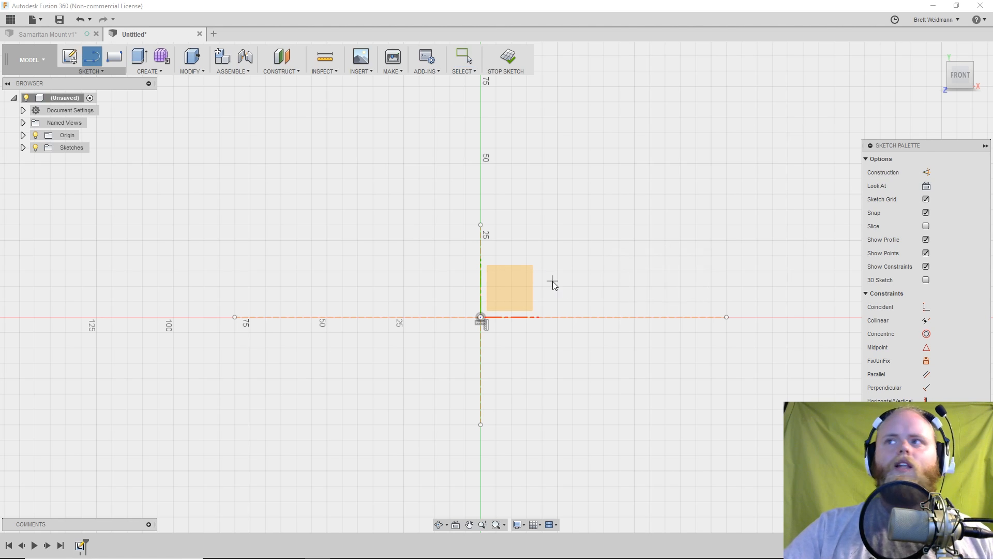
{"action": "left_click", "coordinate": [481, 241]}
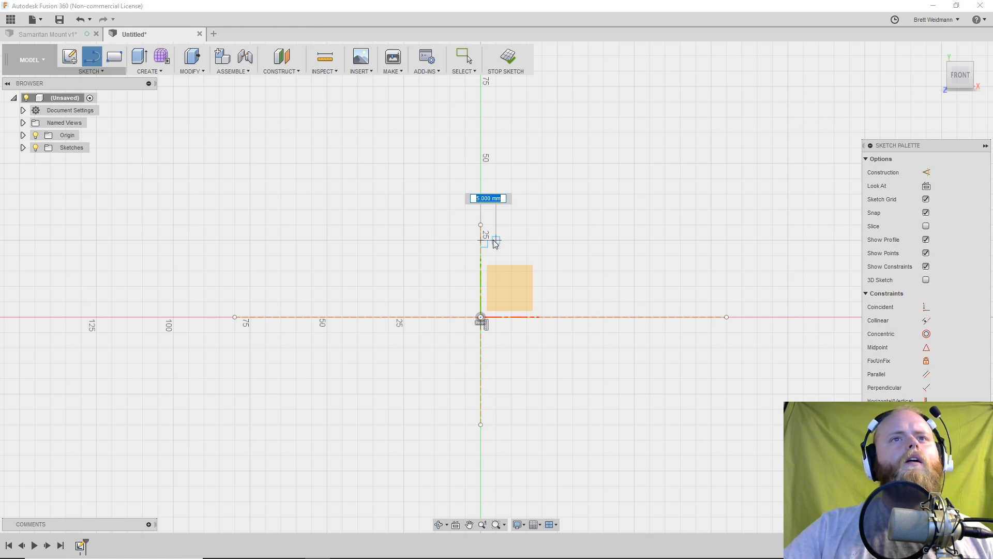
{"action": "left_click", "coordinate": [496, 241]}
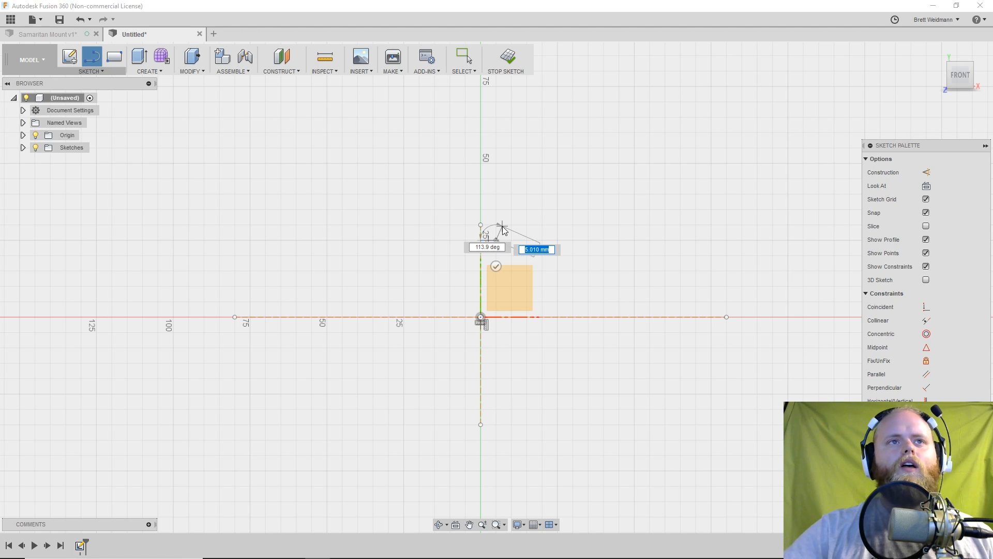
Continue the line chain into a closed irregular profile that crosses the horizontal construction line and returns to its starting point.
{"action": "left_click", "coordinate": [508, 216]}
{"action": "left_click", "coordinate": [563, 216]}
{"action": "left_click", "coordinate": [597, 265]}
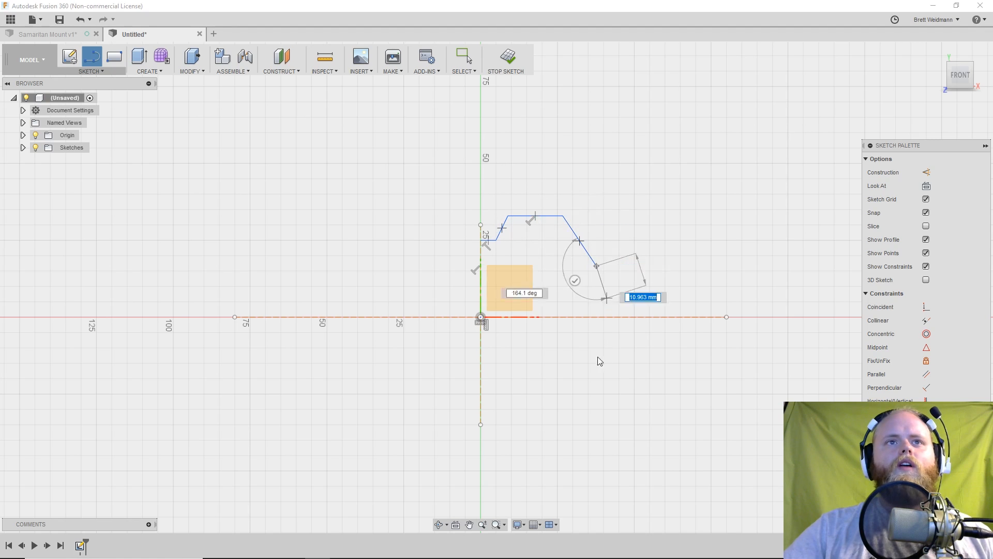
{"action": "left_click", "coordinate": [580, 362]}
{"action": "left_click", "coordinate": [506, 363]}
{"action": "left_click", "coordinate": [518, 294]}
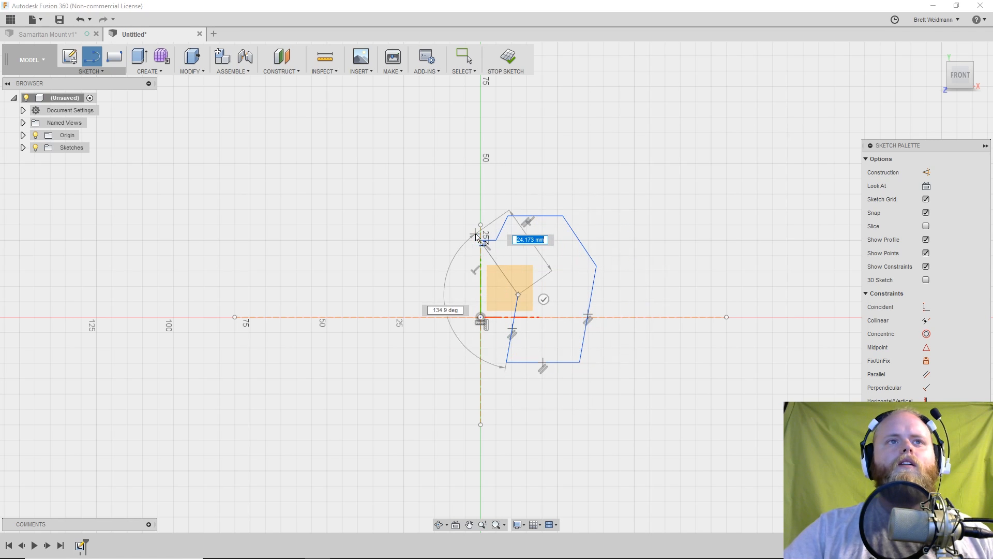
{"action": "left_click", "coordinate": [478, 239]}
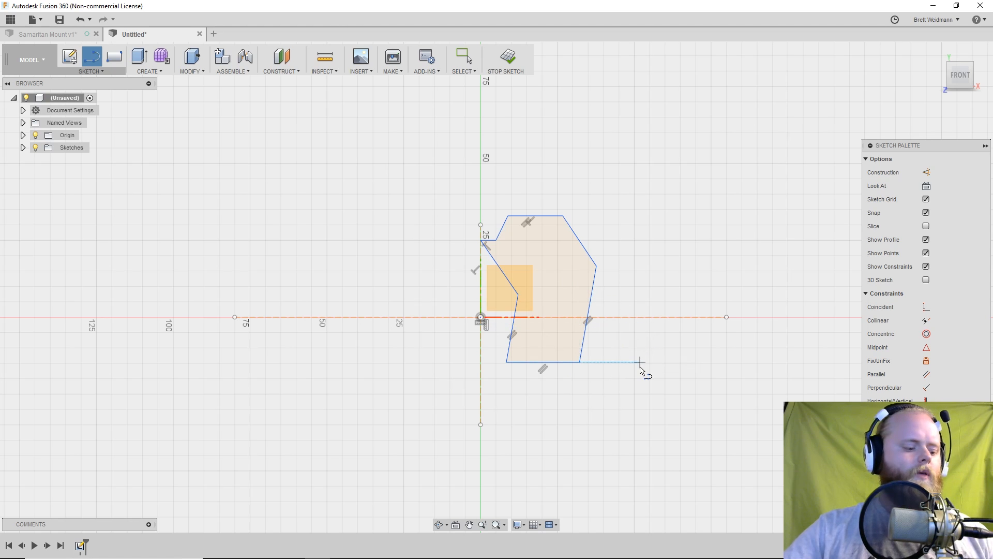
Undo the irregular profile's segments back to the initial 5 mm horizontal line.
{"action": "key", "text": "Escape"}
{"action": "key", "text": "ctrl+z"}
{"action": "key", "text": "ctrl+z"}
{"action": "key", "text": "ctrl+z"}
{"action": "key", "text": "ctrl+z"}
{"action": "key", "text": "ctrl+z"}
{"action": "key", "text": "ctrl+z"}
From the 5 mm line's free end, draw a steep segment about 10 mm upward, followed by one running about 20 mm down.
{"action": "key", "text": "s"}
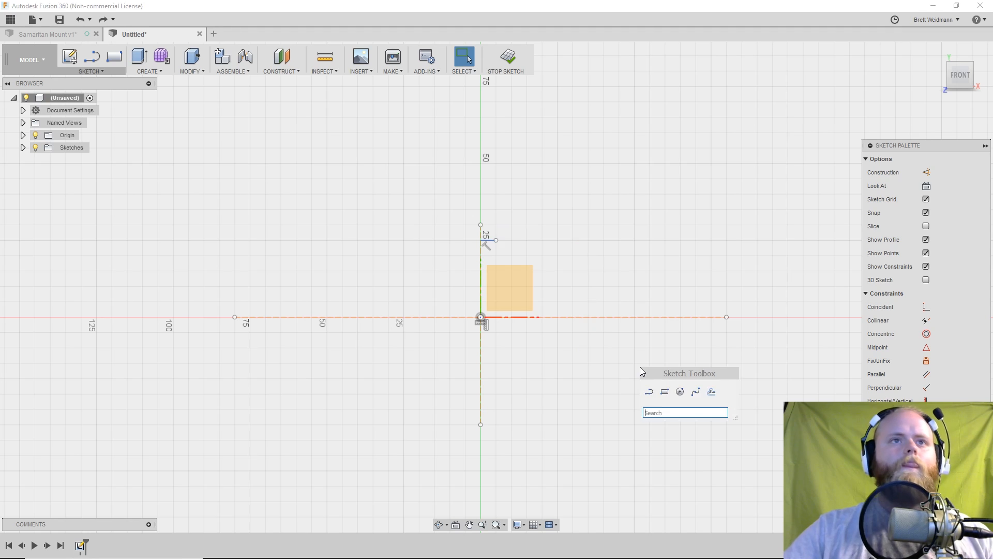
{"action": "left_click", "coordinate": [651, 393]}
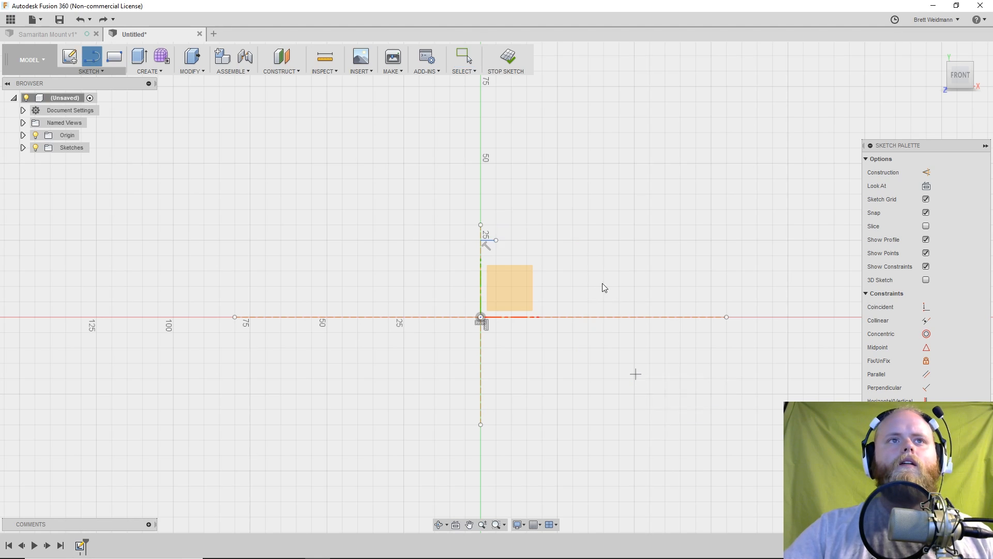
{"action": "left_click", "coordinate": [497, 242]}
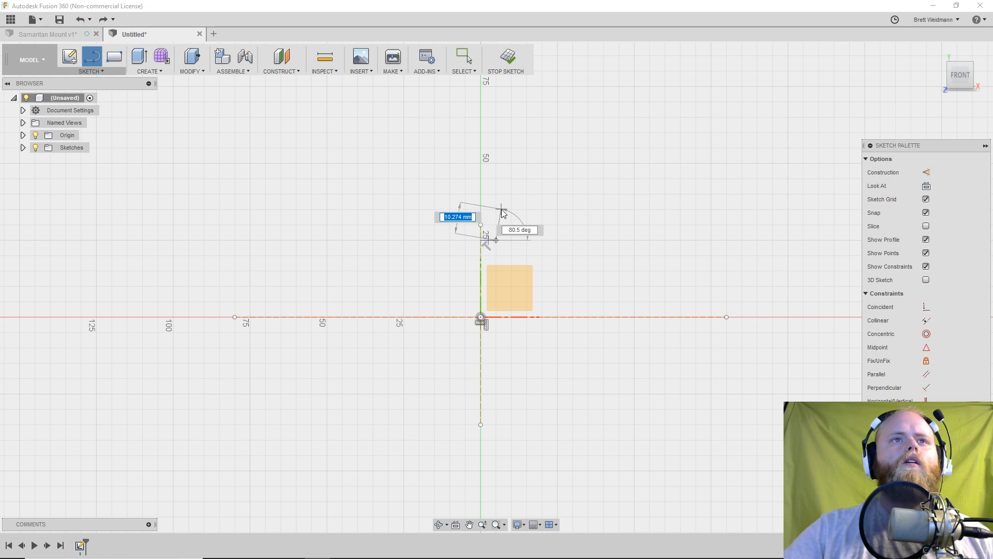
{"action": "left_click", "coordinate": [501, 209]}
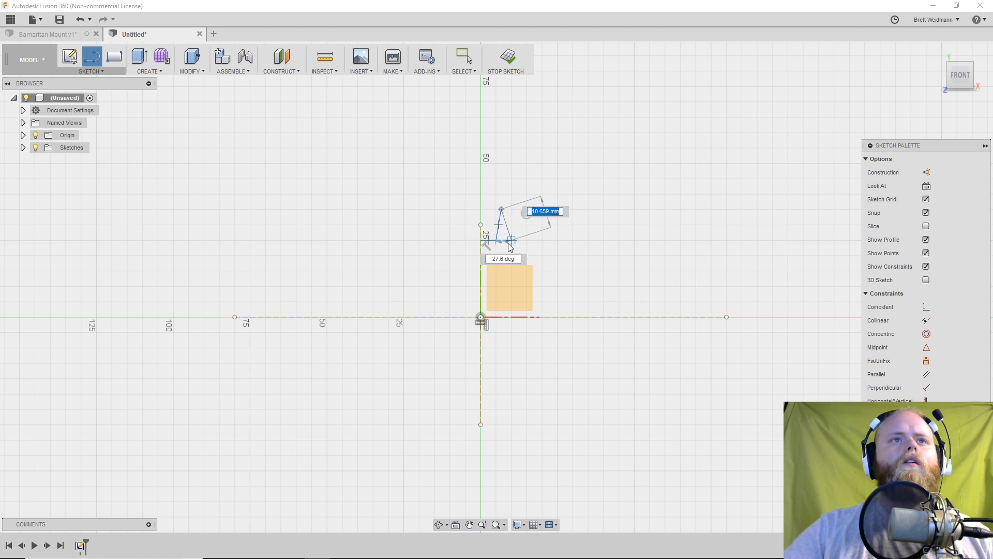
{"action": "left_click", "coordinate": [510, 271]}
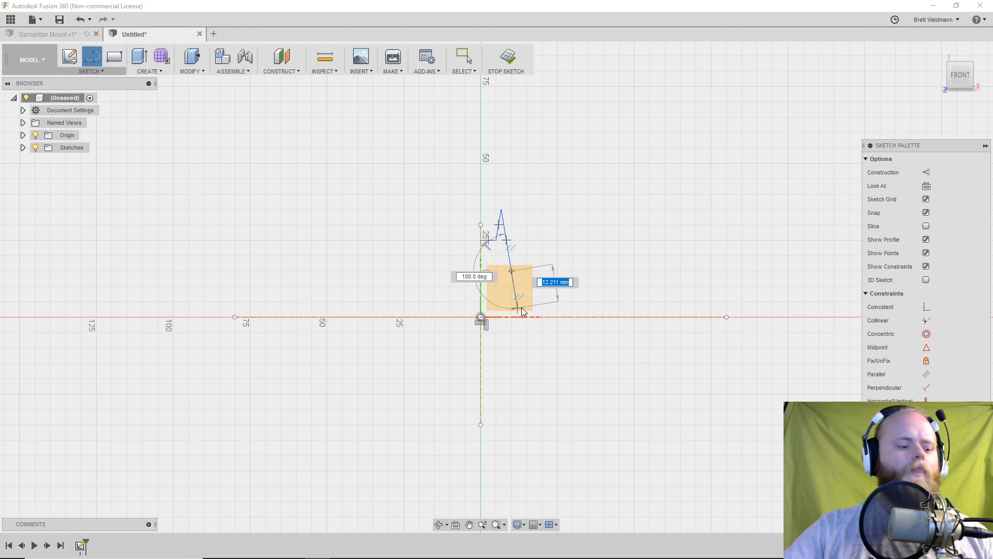
{"action": "key", "text": "Escape"}
Draw a test two-point spline sloping downward toward the horizontal construction line, to the right of the zigzag lines.
{"action": "key", "text": "s"}
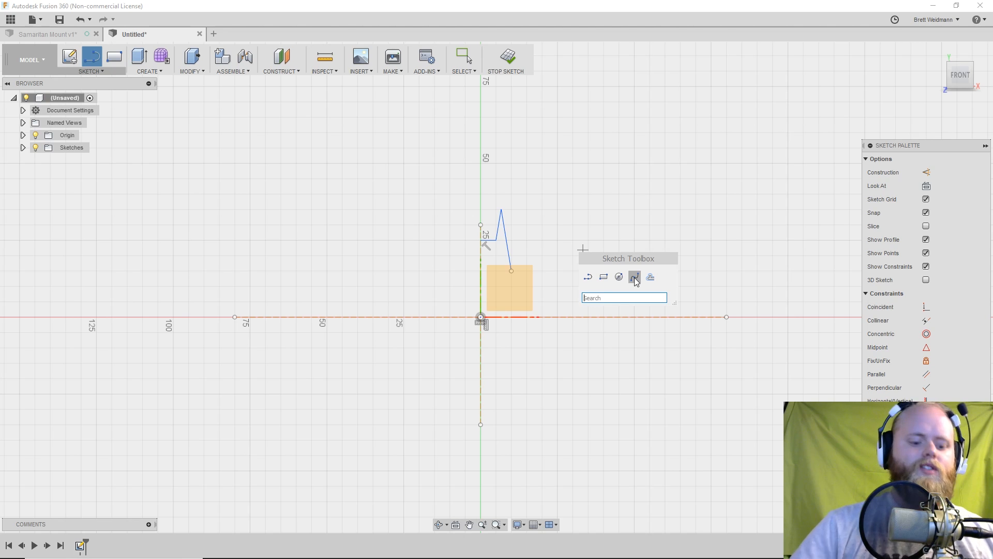
{"action": "type", "text": "spline"}
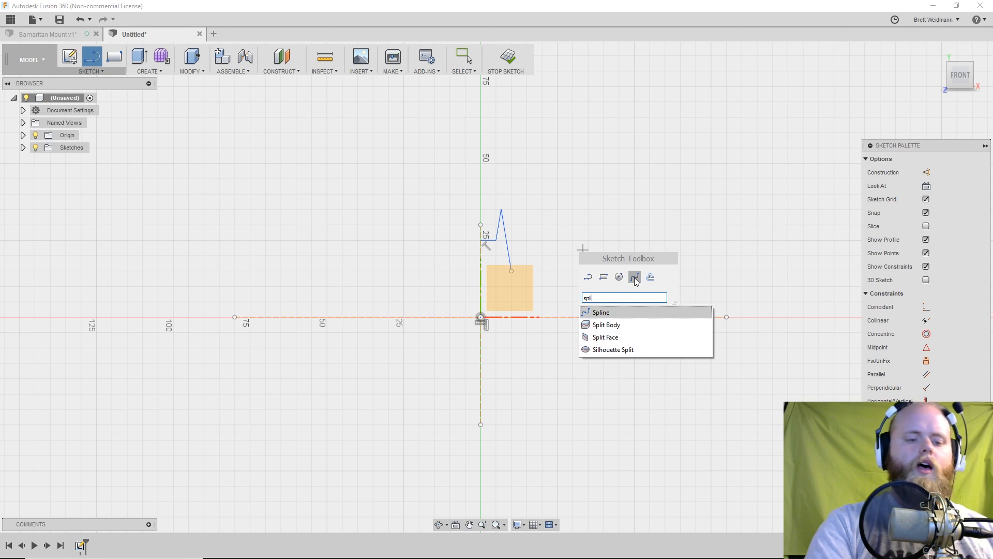
{"action": "left_click", "coordinate": [610, 313]}
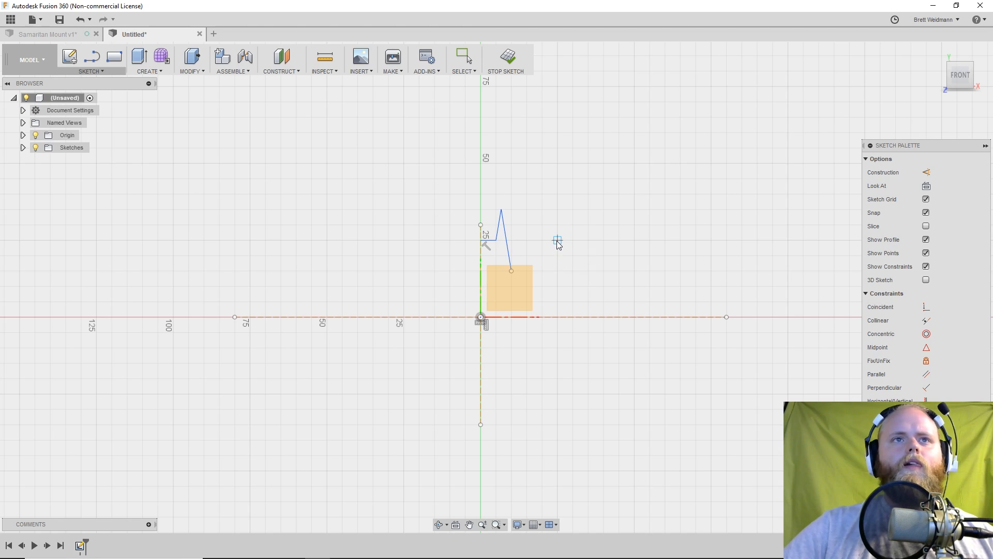
{"action": "left_click", "coordinate": [635, 304]}
{"action": "left_click", "coordinate": [620, 322]}
{"action": "scroll", "coordinate": [662, 302], "scroll_direction": "up", "scroll_amount": 2}
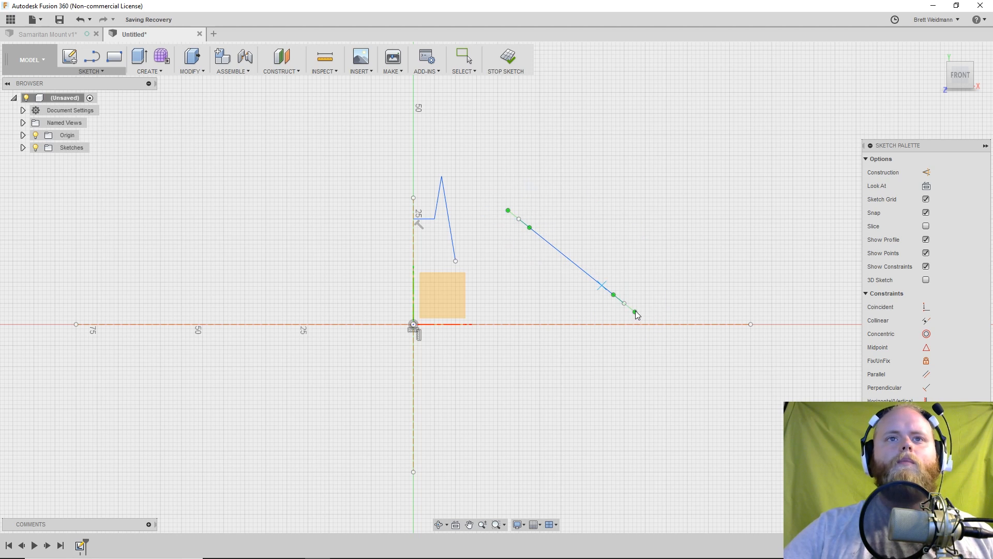
{"action": "key", "text": "Escape"}
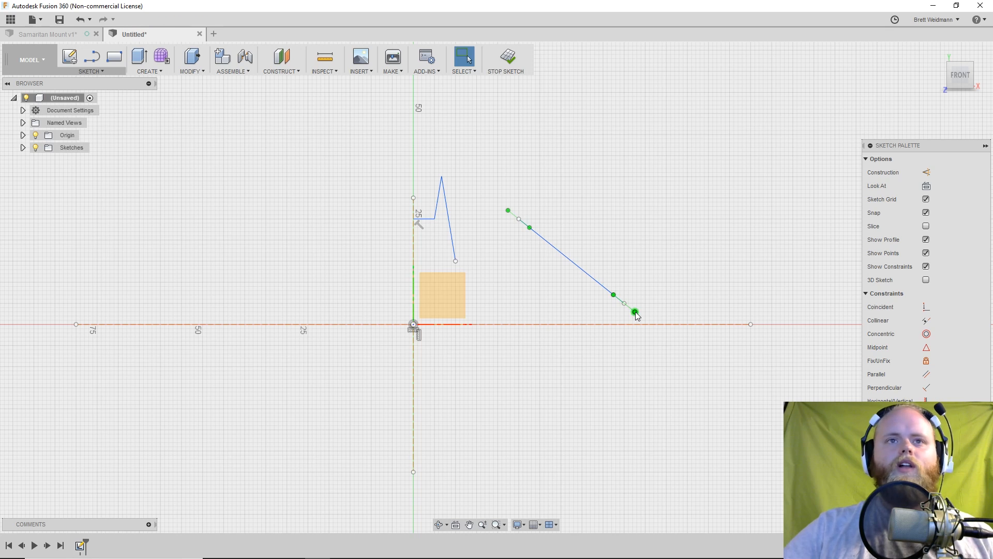
Bend the test spline with its lower tangent handle and undo both the bend and the spline.
{"action": "left_click_drag", "start_coordinate": [635, 314], "coordinate": [641, 366]}
{"action": "left_click_drag", "start_coordinate": [651, 341], "coordinate": [627, 328]}
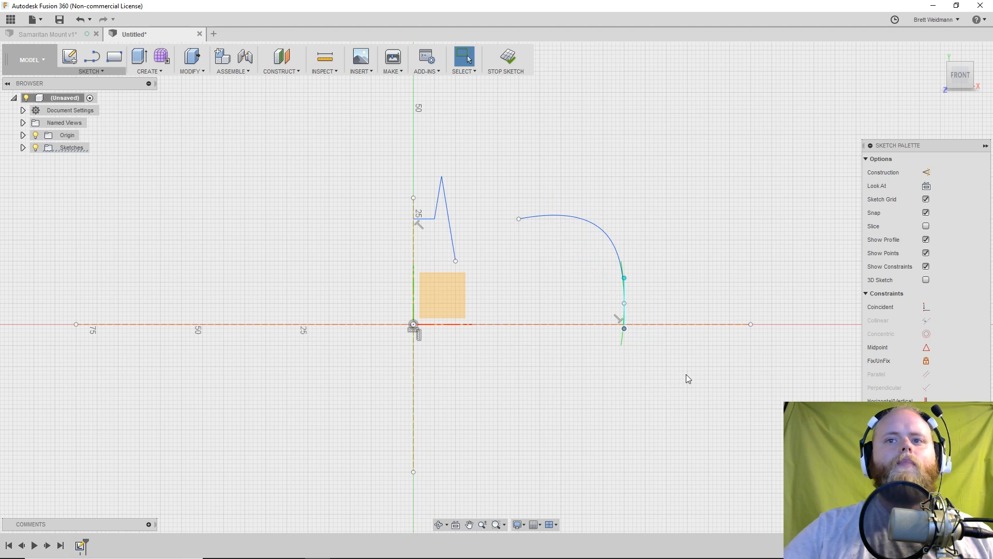
{"action": "key", "text": "ctrl+z"}
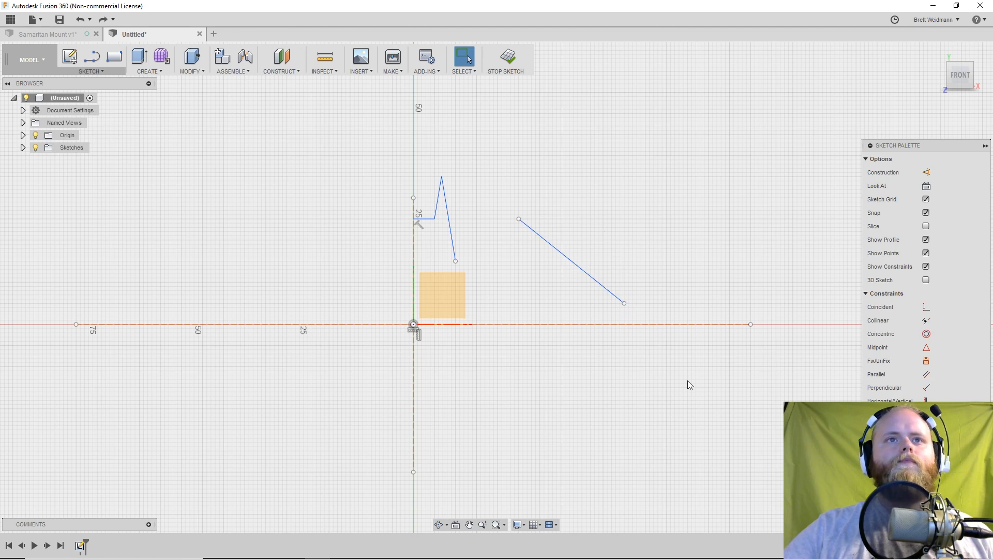
{"action": "key", "text": "ctrl+z"}
Draw a three-point spline from the zigzag's lower end, sagging outward and curling up to a tip about 22 mm above the horizontal construction line.
{"action": "key", "text": "s"}
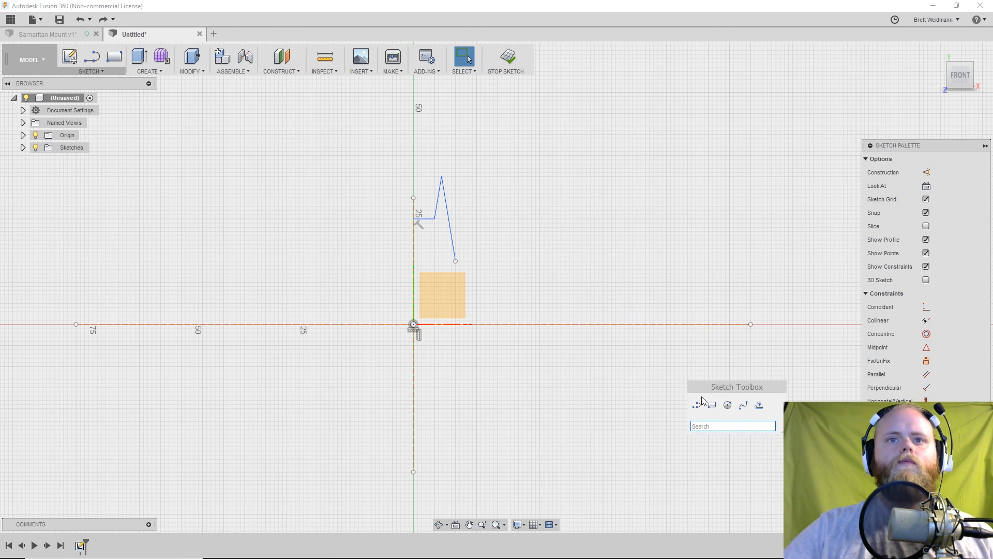
{"action": "left_click", "coordinate": [743, 405]}
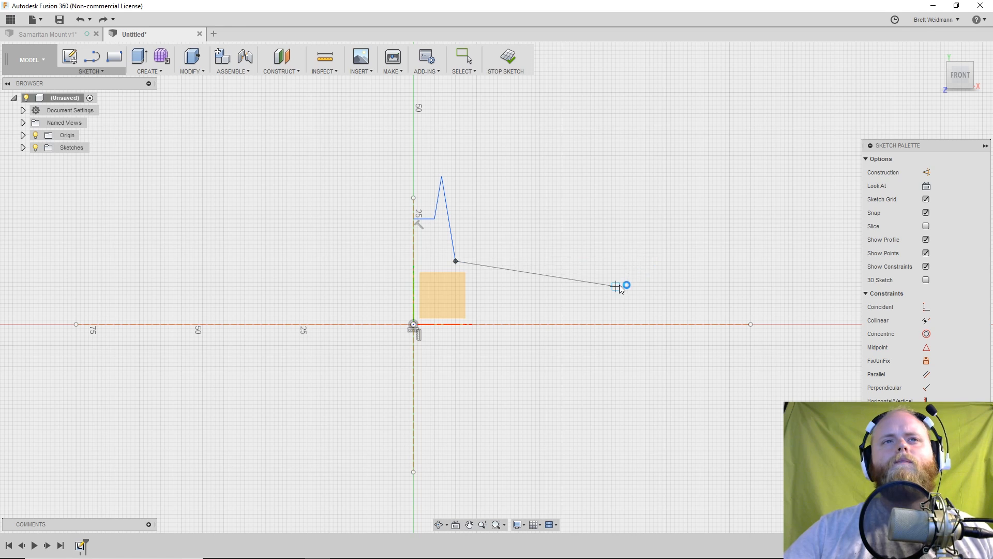
{"action": "left_click_drag", "start_coordinate": [665, 274], "coordinate": [680, 236]}
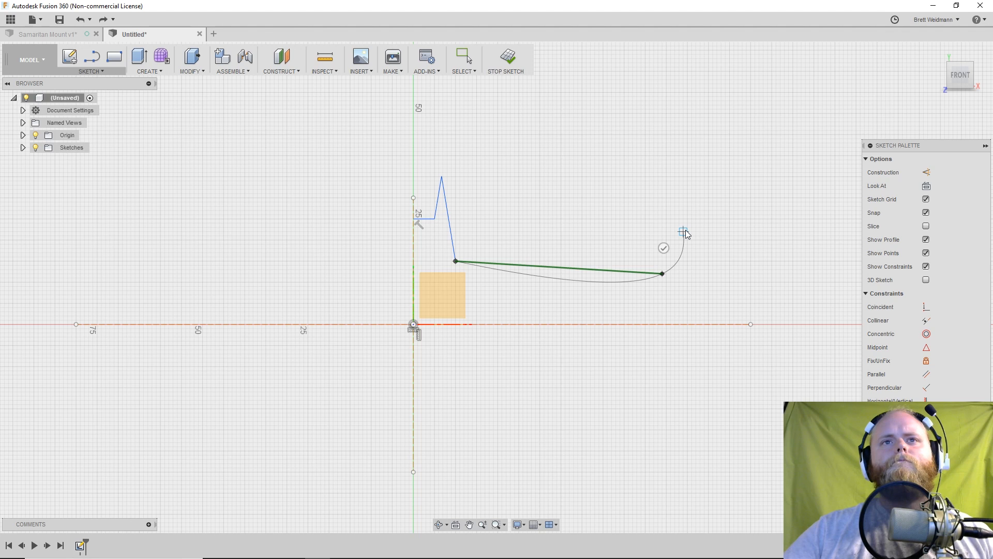
{"action": "left_click", "coordinate": [683, 231]}
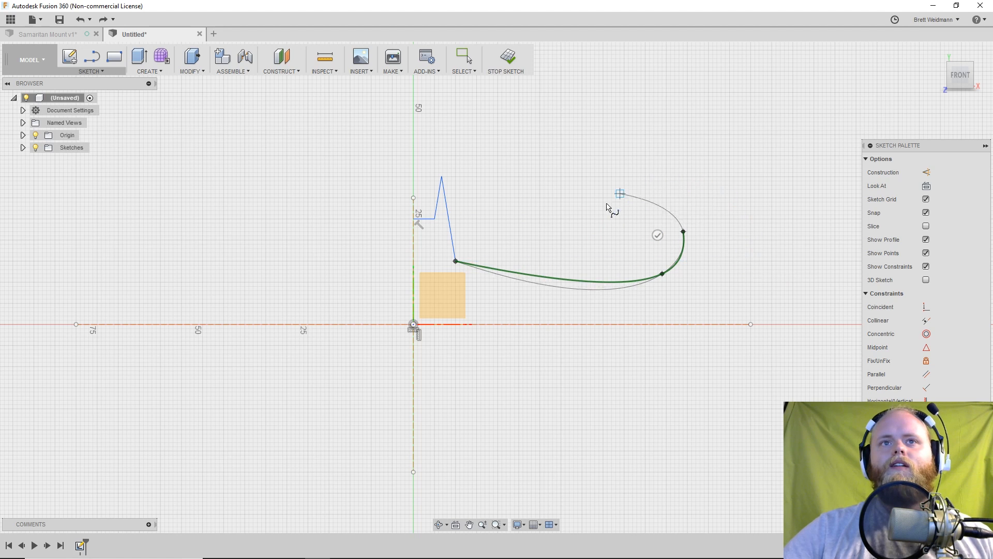
{"action": "left_click", "coordinate": [658, 234]}
Draw an outer spline from the tip through the right endpoint of the horizontal construction line to a point about 29 mm below that line.
{"action": "left_click", "coordinate": [684, 231]}
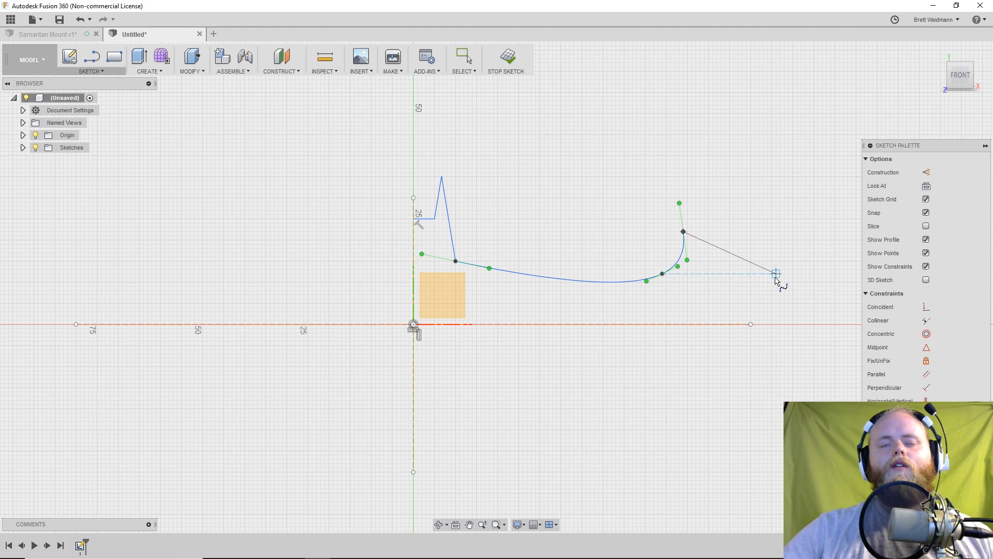
{"action": "left_click", "coordinate": [755, 323]}
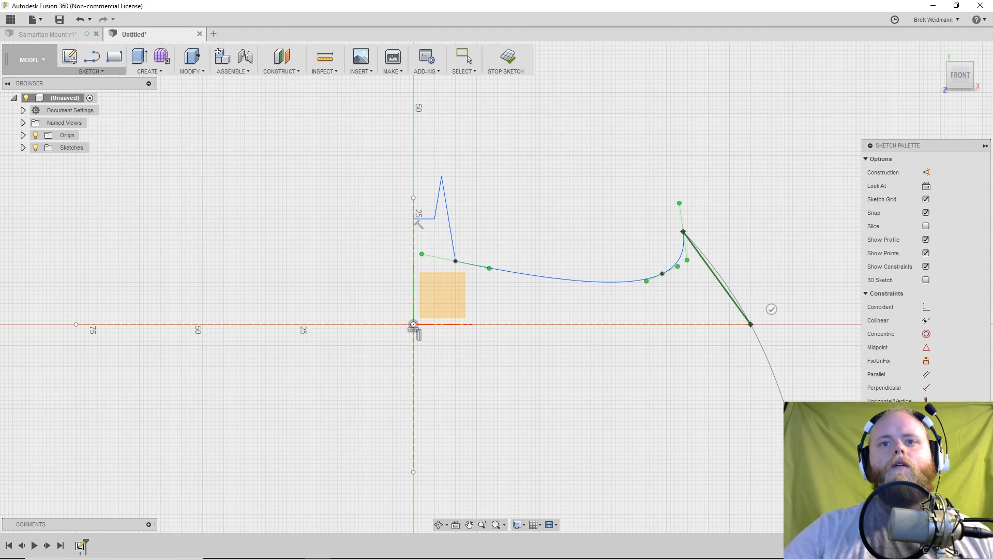
{"action": "left_click", "coordinate": [797, 446]}
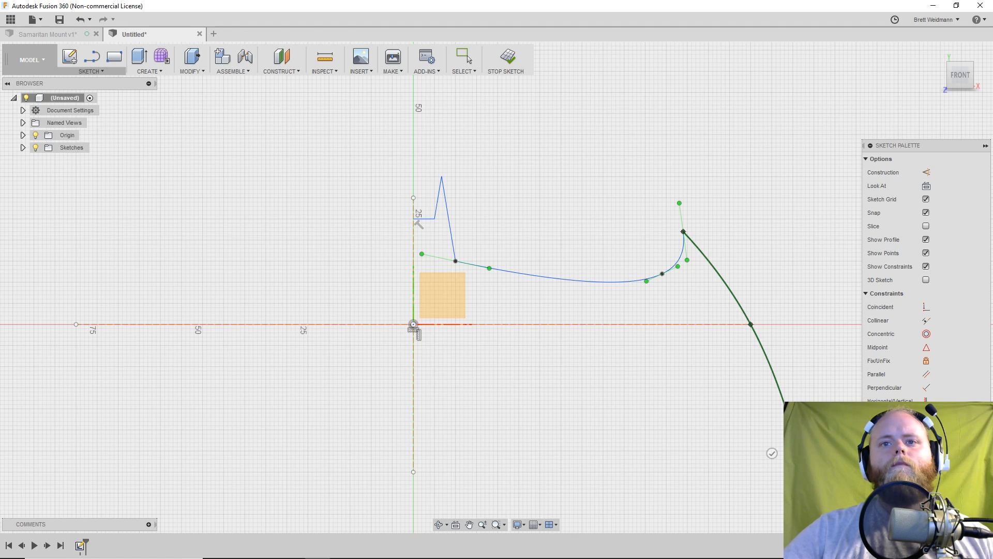
{"action": "left_click", "coordinate": [772, 453]}
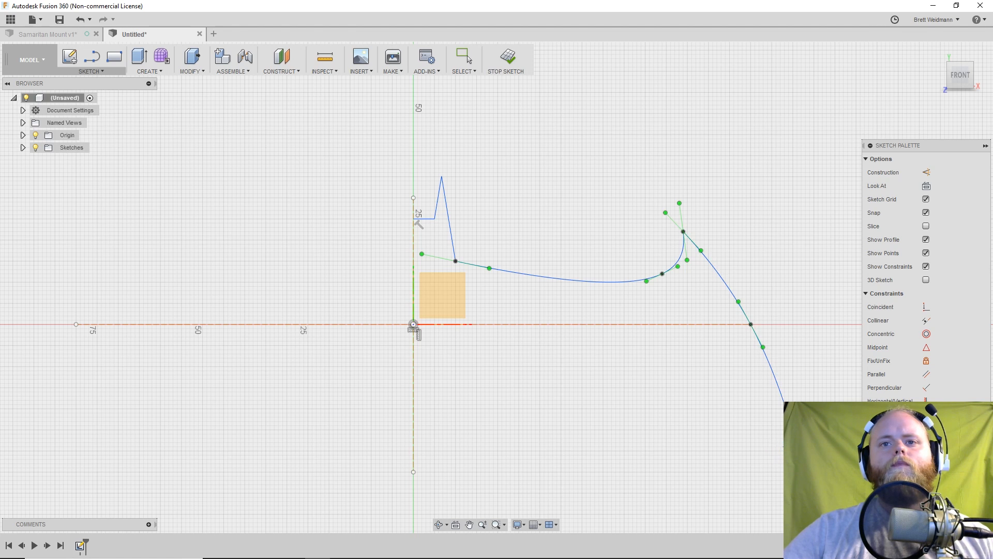
Draw two successive three-point arched splines from the outer spline's lower end inward, with both valleys about 29 mm below the horizontal construction line.
{"action": "left_click", "coordinate": [687, 379]}
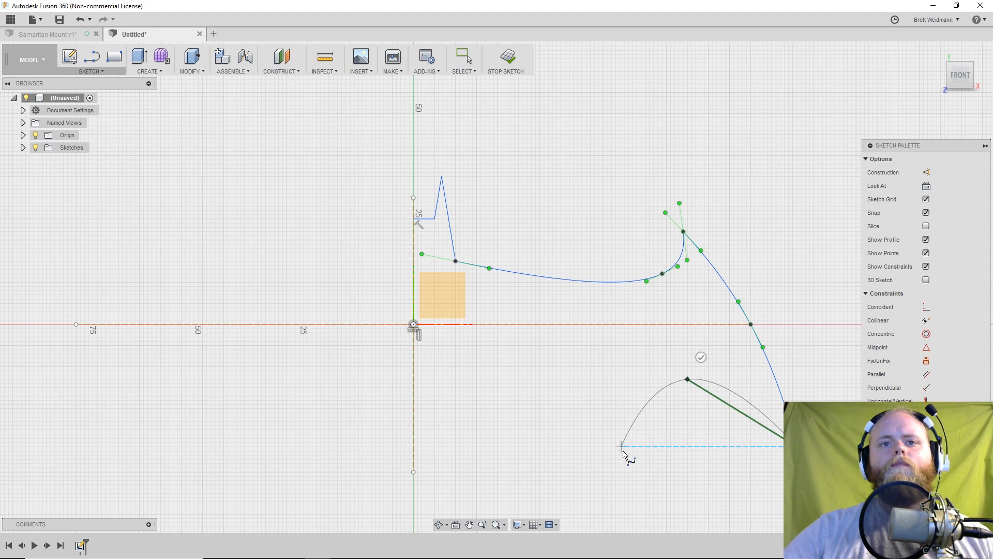
{"action": "left_click", "coordinate": [627, 446]}
{"action": "key", "text": "Return"}
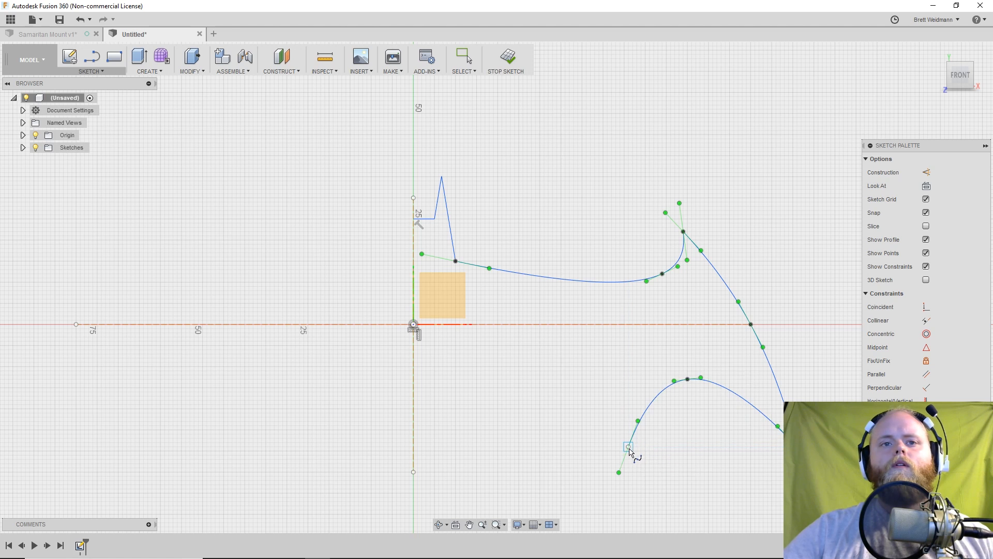
{"action": "left_click", "coordinate": [629, 447]}
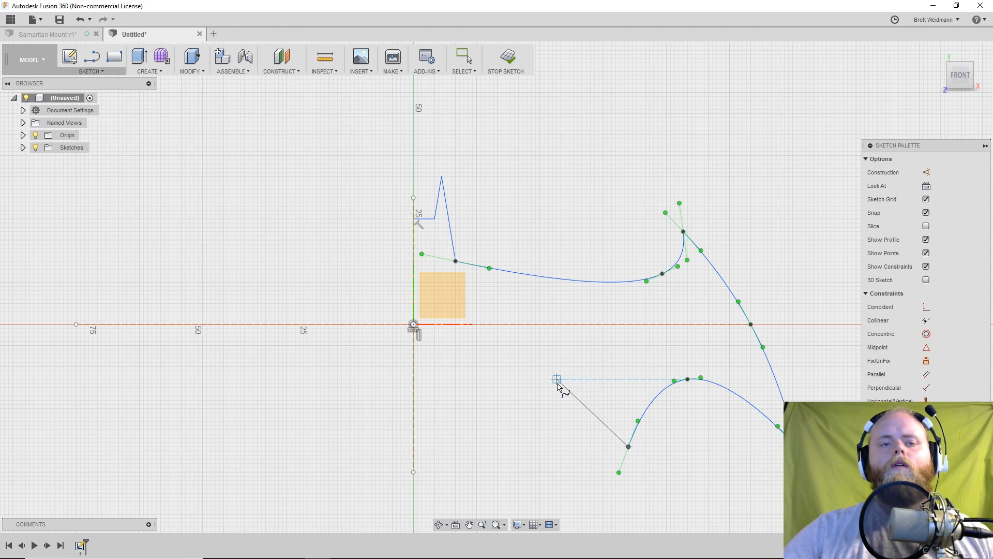
{"action": "left_click", "coordinate": [562, 388]}
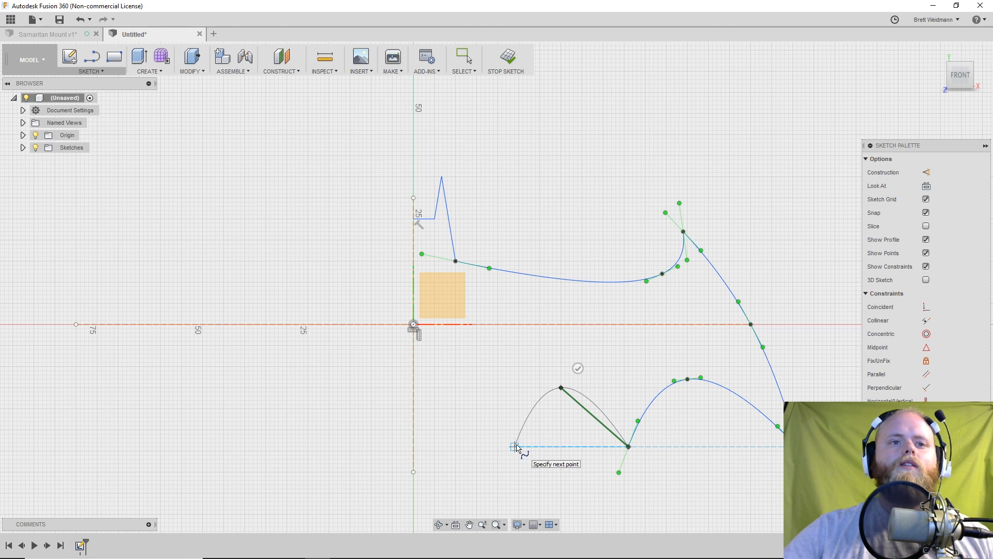
{"action": "left_click", "coordinate": [515, 446]}
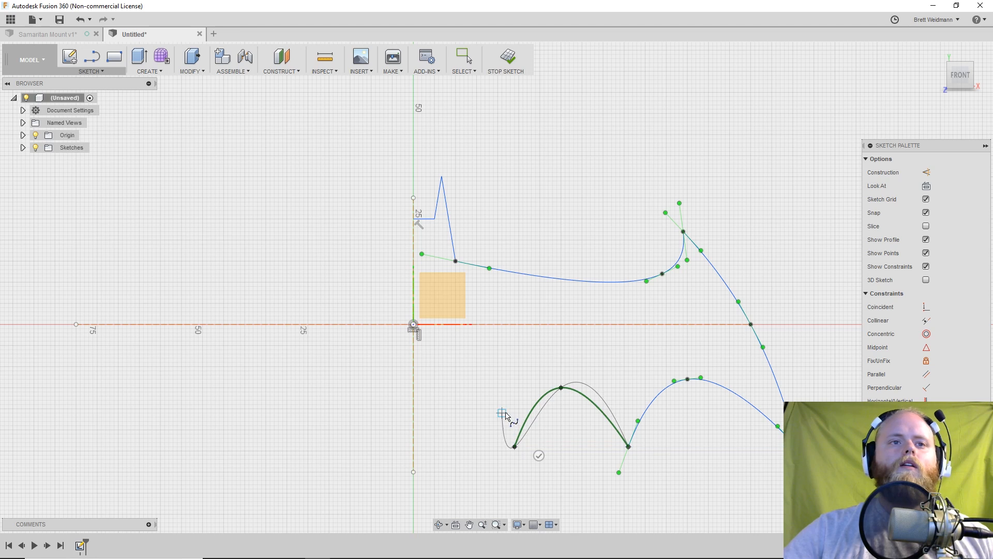
{"action": "left_click", "coordinate": [538, 455]}
Draw a third arched spline from the inner valley to the lower endpoint of the vertical construction line.
{"action": "left_click", "coordinate": [515, 447]}
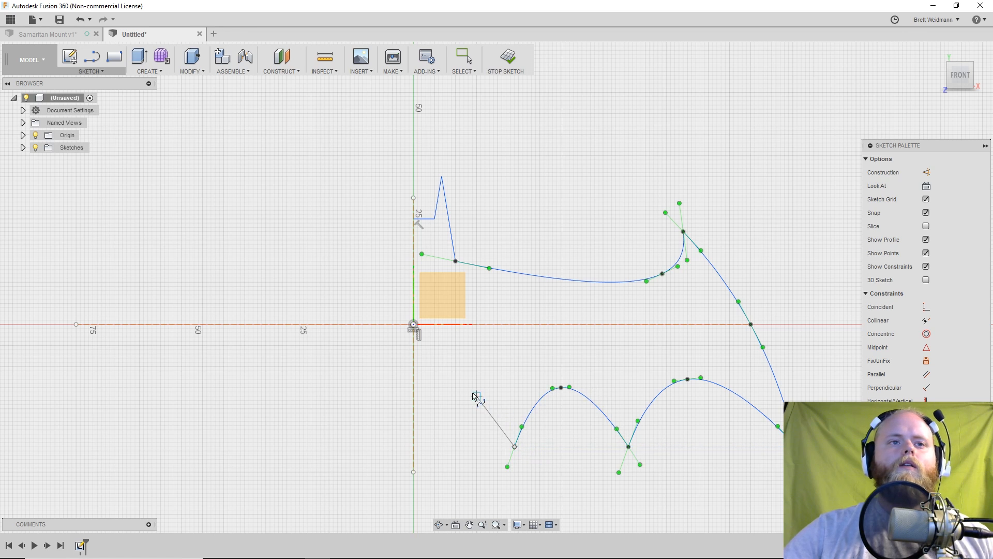
{"action": "left_click", "coordinate": [455, 405]}
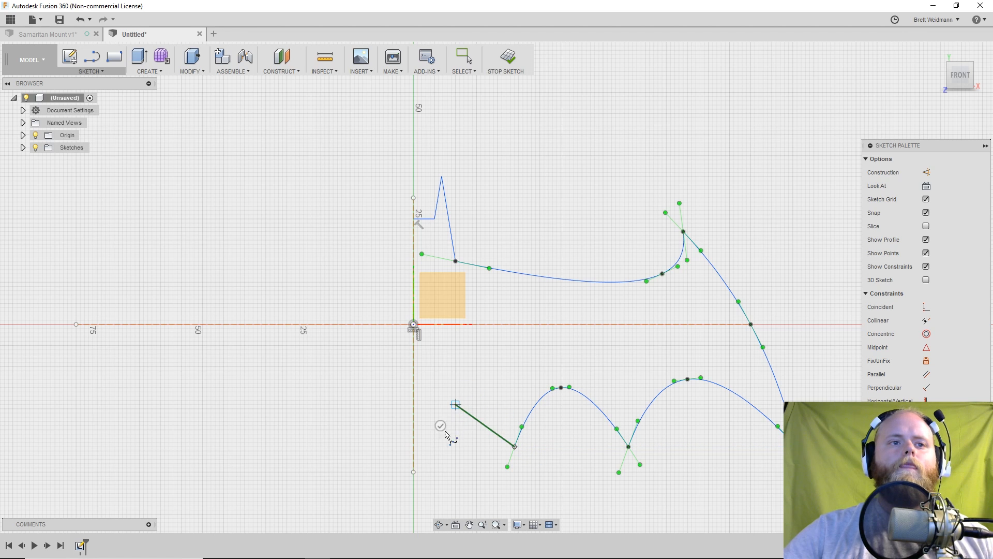
{"action": "left_click", "coordinate": [413, 472]}
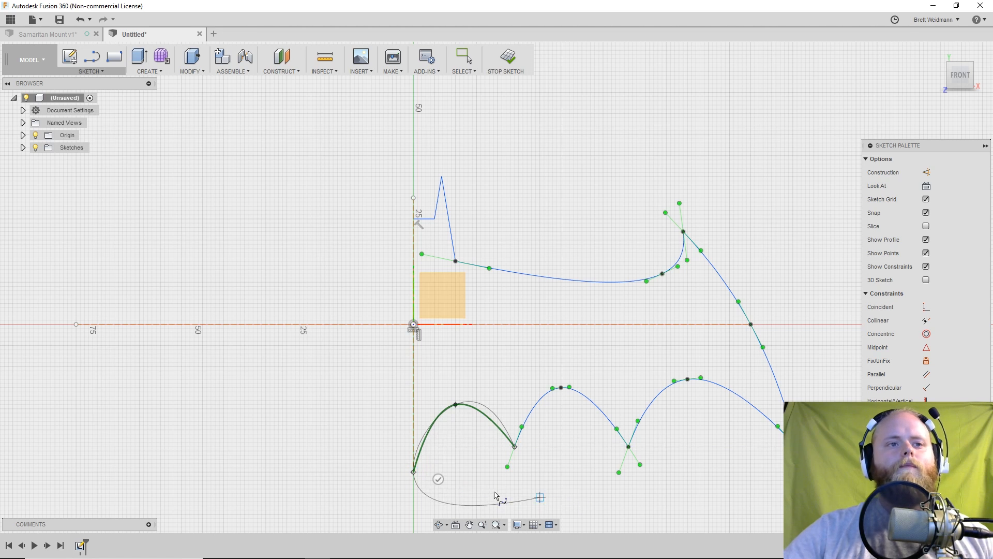
{"action": "left_click", "coordinate": [440, 477]}
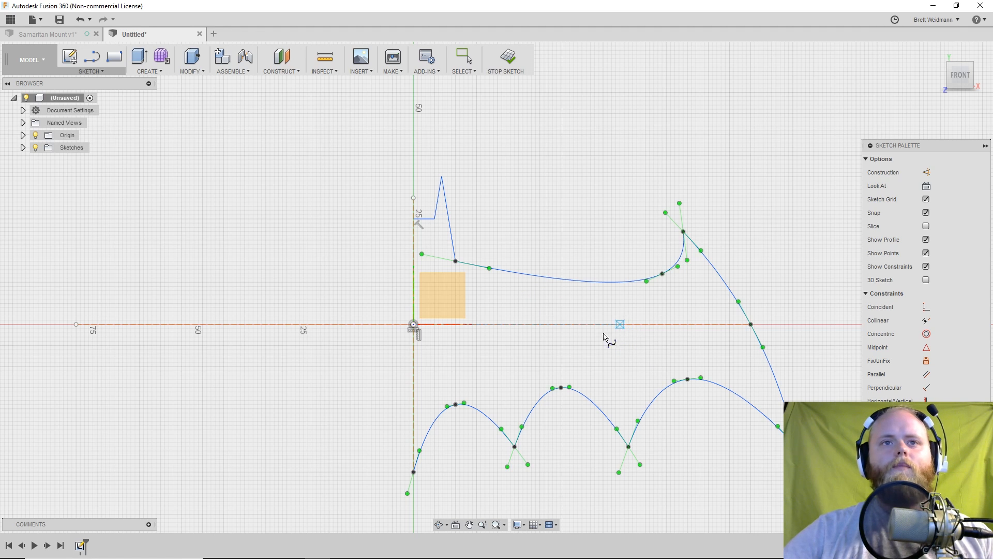
{"action": "key", "text": "Escape"}
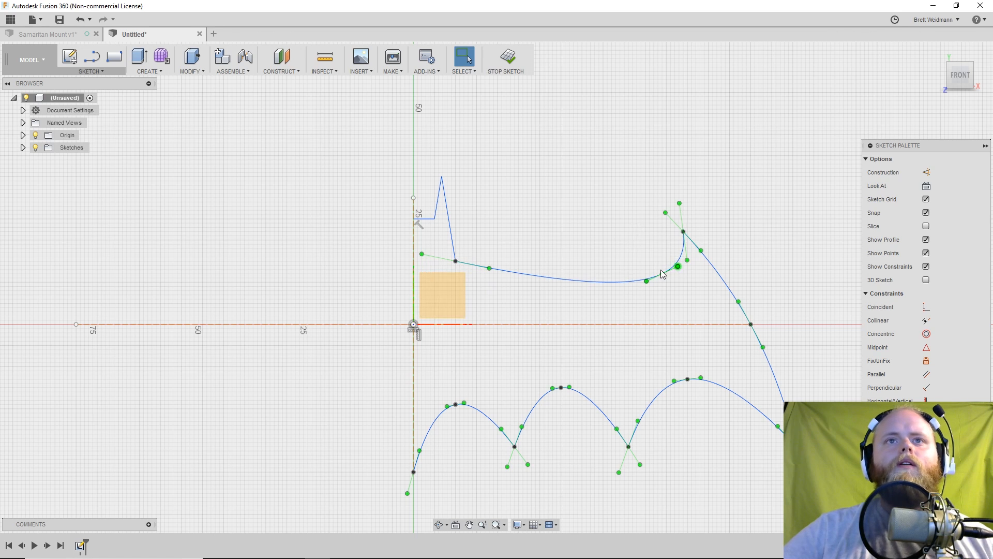
Steepen the upper spline's tangent where it meets the zigzag so the curve sags deeper.
{"action": "mouse_move", "coordinate": [422, 254]}
{"action": "left_mouse_down"}
{"action": "mouse_move", "coordinate": [399, 250]}
{"action": "mouse_move", "coordinate": [434, 244]}
{"action": "left_mouse_up"}
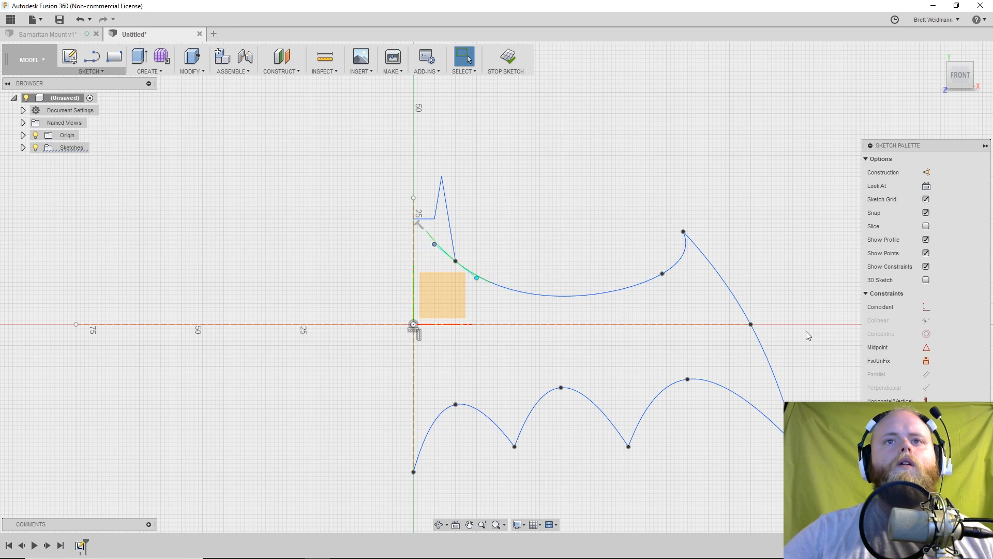
Try to reshape the outer spline with the tangent handle at its point on the horizontal construction line.
{"action": "left_click", "coordinate": [751, 324]}
{"action": "left_click_drag", "start_coordinate": [778, 425], "coordinate": [756, 353]}
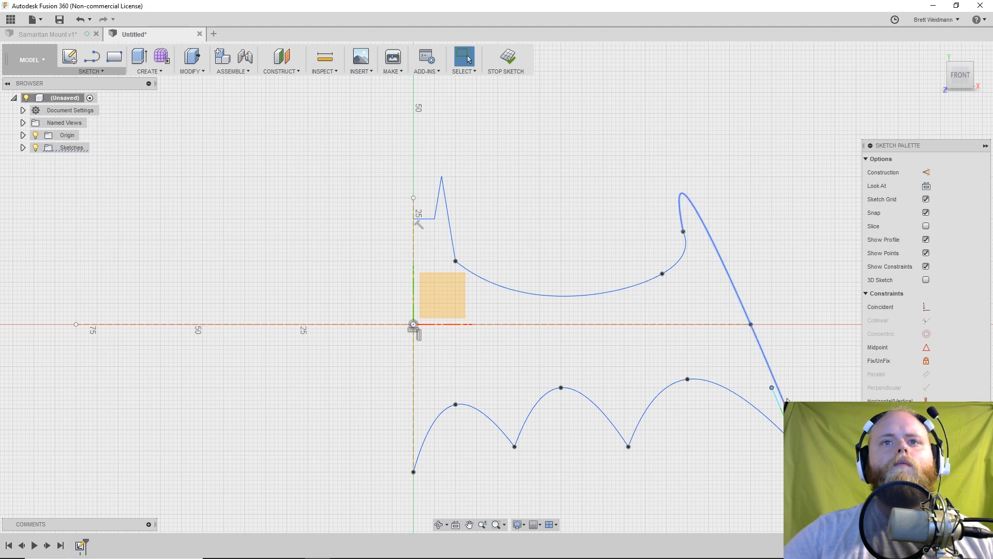
{"action": "scroll", "coordinate": [846, 460], "scroll_direction": "down", "scroll_amount": 3}
{"action": "scroll", "coordinate": [845, 460], "scroll_direction": "up", "scroll_amount": 2}
{"action": "mouse_move", "coordinate": [777, 393]}
{"action": "left_mouse_down"}
{"action": "mouse_move", "coordinate": [774, 452]}
{"action": "mouse_move", "coordinate": [800, 438]}
{"action": "mouse_move", "coordinate": [781, 397]}
{"action": "mouse_move", "coordinate": [791, 416]}
{"action": "left_mouse_up"}
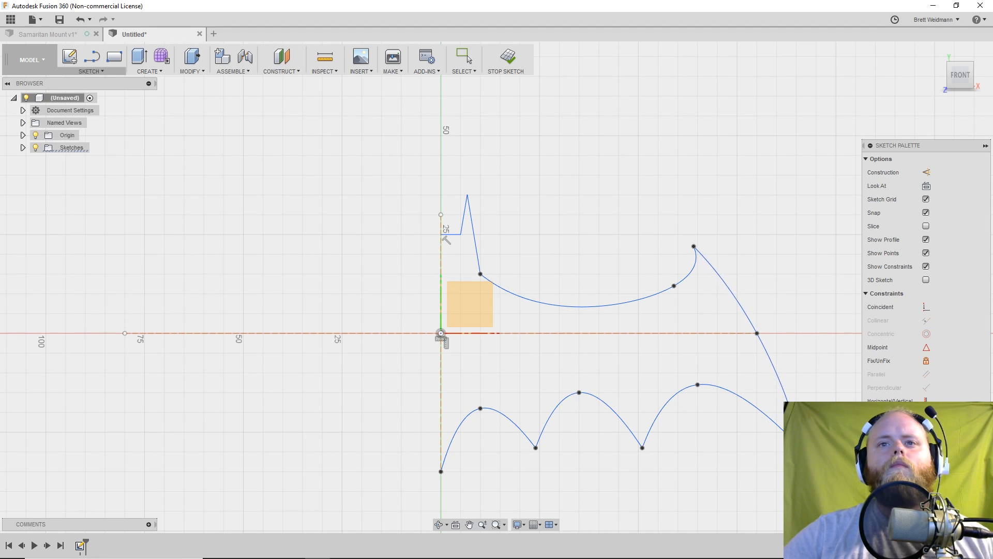
{"action": "key", "text": "Escape"}
Rotate the upper spline's tangent handle at the outer tip so the curve rises nearly vertically into the tip.
{"action": "left_click", "coordinate": [695, 247]}
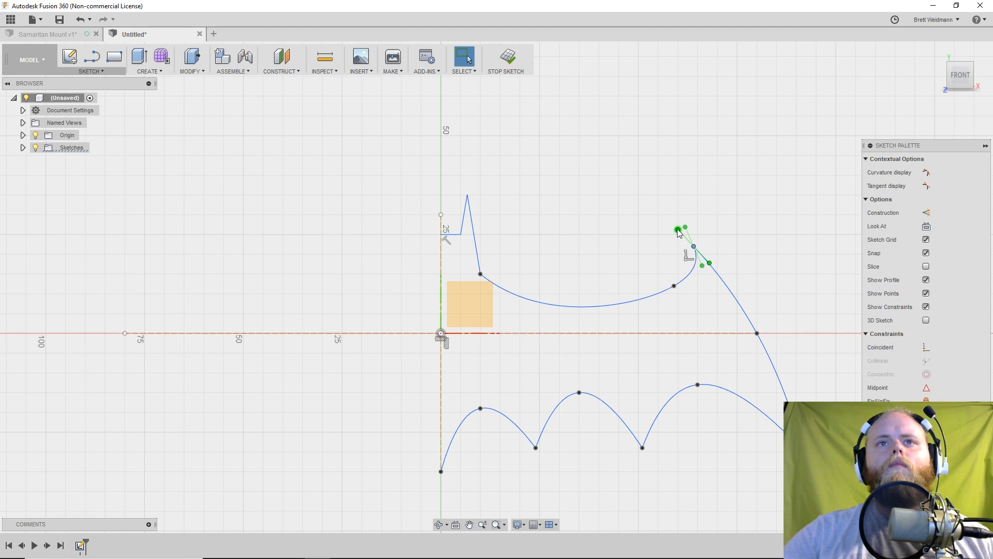
{"action": "left_click", "coordinate": [689, 277]}
{"action": "left_click_drag", "start_coordinate": [686, 227], "coordinate": [692, 224]}
{"action": "left_click", "coordinate": [687, 444]}
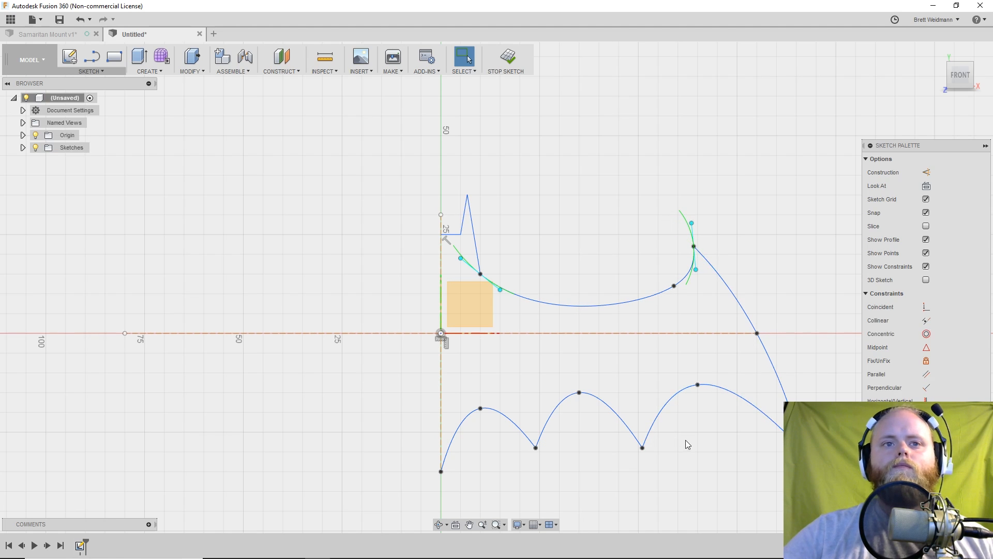
Raise the inner valley between the lower arches and shift the outer valley outward and slightly up.
{"action": "left_click", "coordinate": [536, 448]}
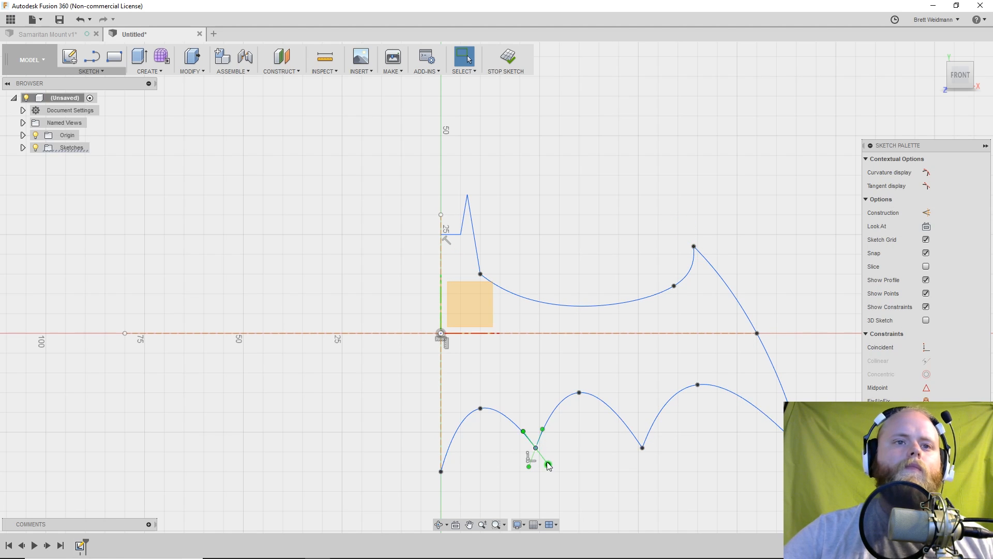
{"action": "mouse_move", "coordinate": [537, 448]}
{"action": "left_mouse_down"}
{"action": "mouse_move", "coordinate": [532, 432]}
{"action": "mouse_move", "coordinate": [540, 432]}
{"action": "left_mouse_up"}
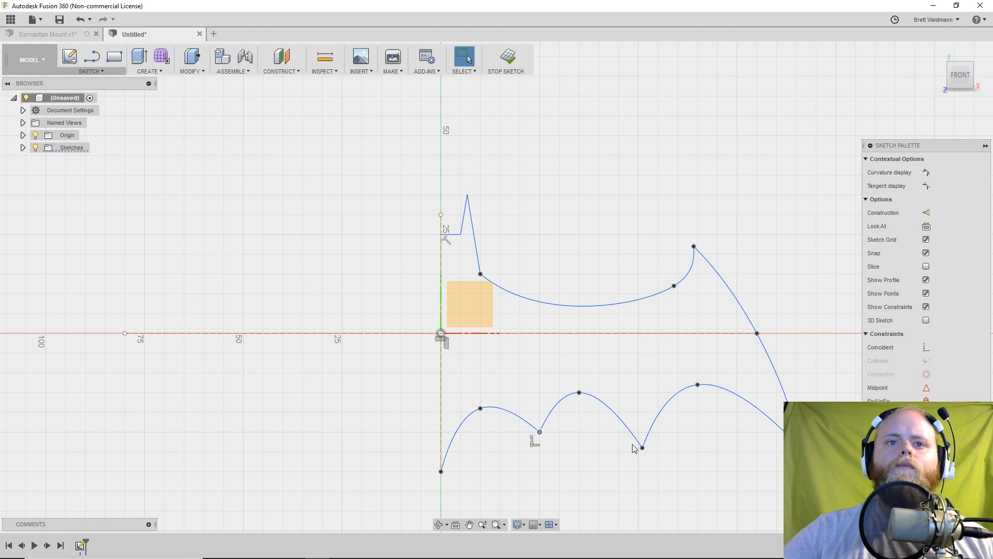
{"action": "left_click_drag", "start_coordinate": [644, 449], "coordinate": [664, 444]}
{"action": "left_click_drag", "start_coordinate": [539, 433], "coordinate": [541, 431]}
Reposition the three lower arch crests, moving the inner one outward, the middle one up, and the outer one down and inward.
{"action": "left_click_drag", "start_coordinate": [482, 409], "coordinate": [501, 410]}
{"action": "mouse_move", "coordinate": [579, 393]}
{"action": "left_mouse_down"}
{"action": "mouse_move", "coordinate": [589, 393]}
{"action": "mouse_move", "coordinate": [578, 387]}
{"action": "left_mouse_up"}
{"action": "left_click_drag", "start_coordinate": [695, 385], "coordinate": [688, 399]}
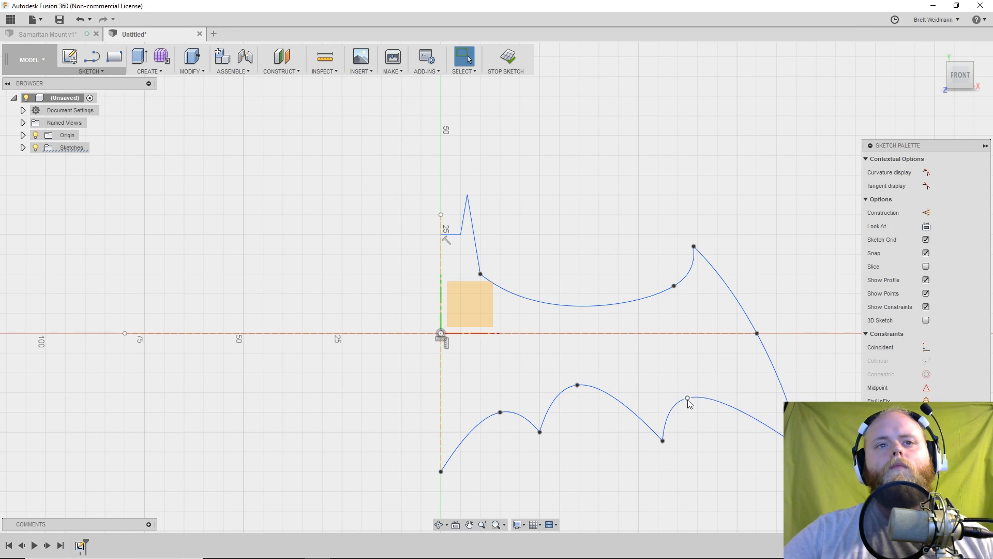
Lower the inner valley slightly and extend the innermost arch's end down the vertical axis to about 40 mm below the origin.
{"action": "mouse_move", "coordinate": [539, 432]}
{"action": "left_mouse_down"}
{"action": "mouse_move", "coordinate": [551, 433]}
{"action": "mouse_move", "coordinate": [545, 441]}
{"action": "left_mouse_up"}
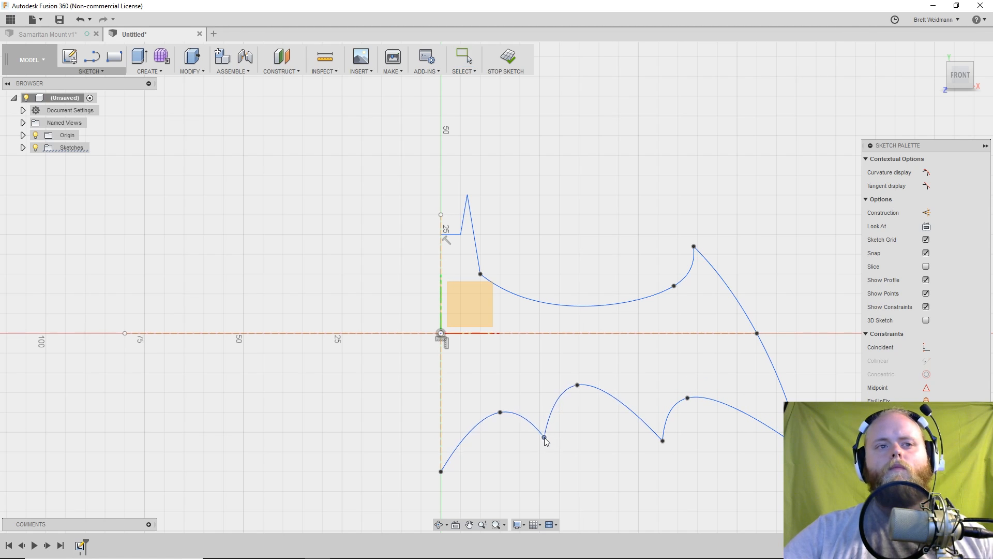
{"action": "left_click_drag", "start_coordinate": [441, 472], "coordinate": [442, 492]}
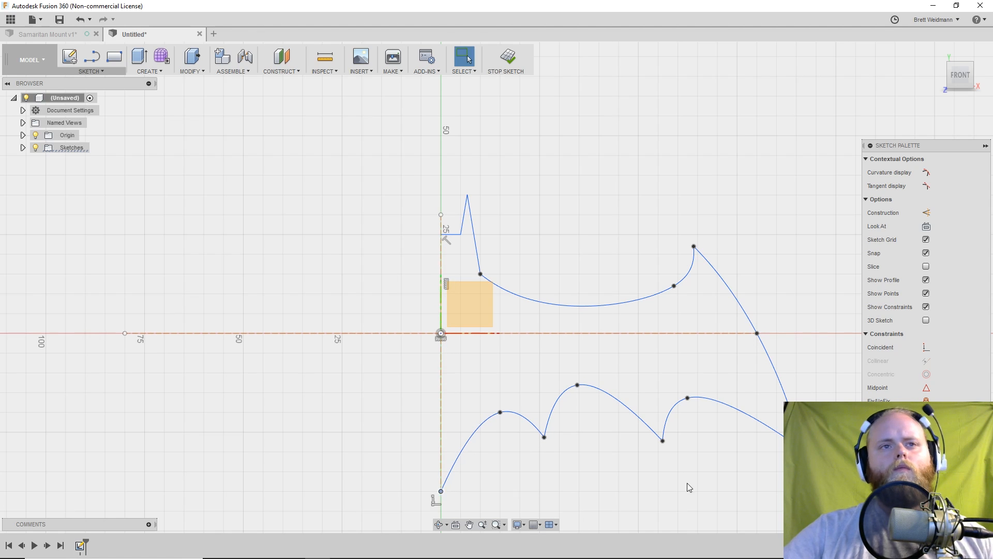
{"action": "scroll", "coordinate": [683, 483], "scroll_direction": "down", "scroll_amount": 2}
{"action": "scroll", "coordinate": [692, 485], "scroll_direction": "up", "scroll_amount": 2}
{"action": "middle_click_drag", "start_coordinate": [712, 485], "coordinate": [717, 432]}
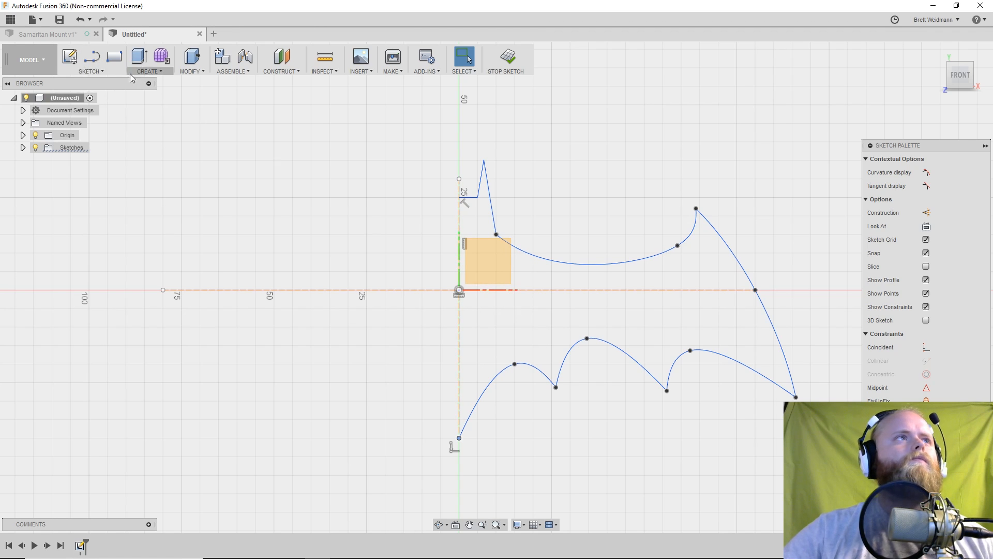
{"action": "left_click", "coordinate": [113, 69]}
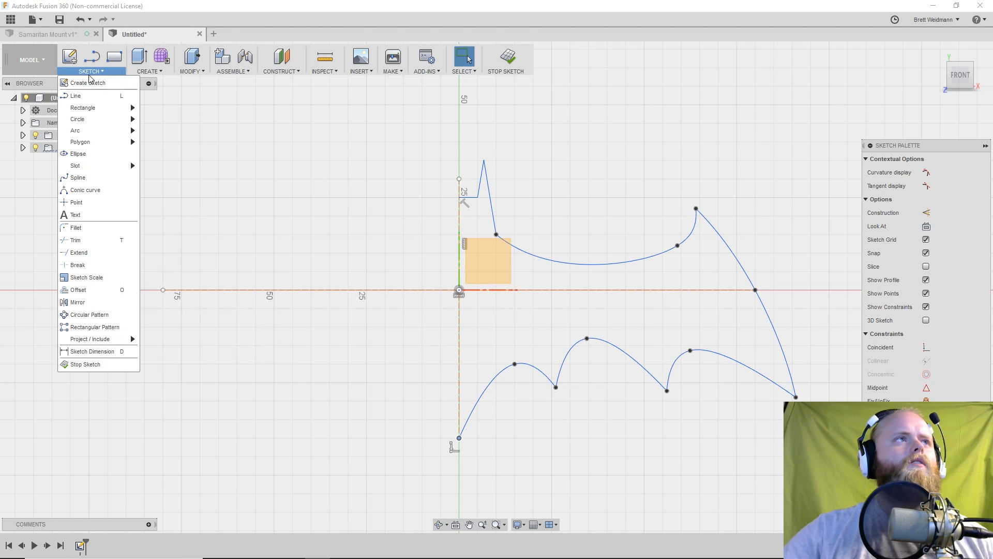
{"action": "left_click", "coordinate": [91, 304]}
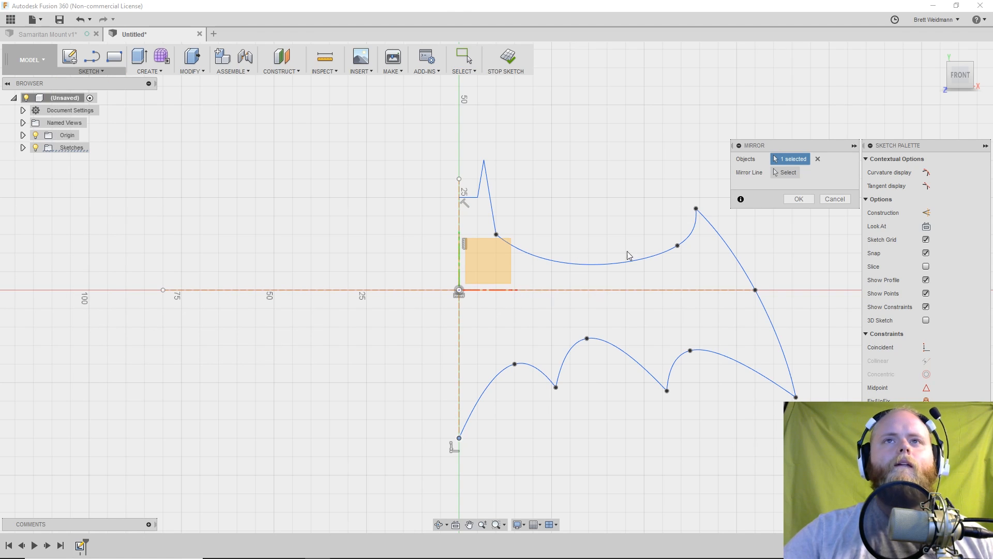
{"action": "left_click", "coordinate": [844, 200]}
Mirror all lines and splines of the half profile across the vertical construction line through the origin.
{"action": "key", "text": "s"}
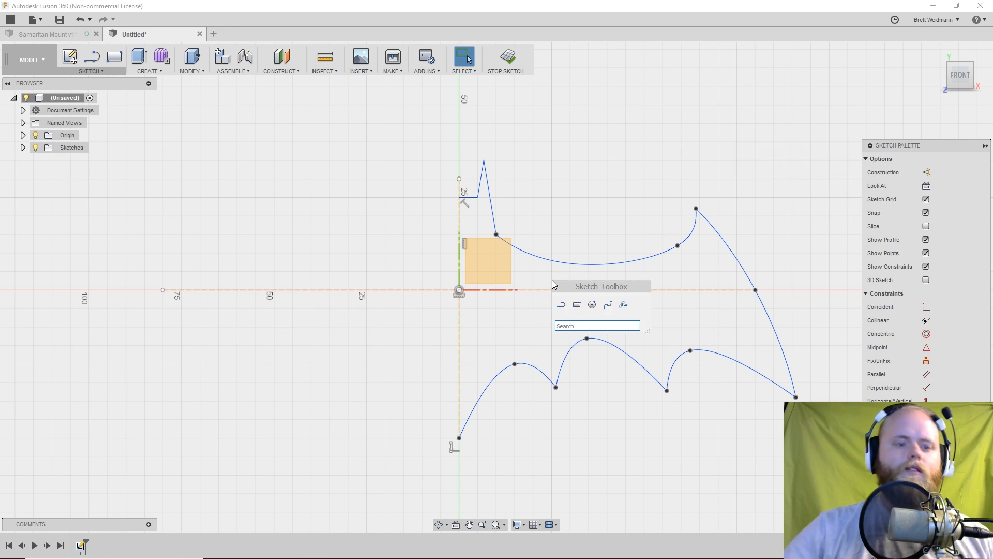
{"action": "type", "text": "mirror"}
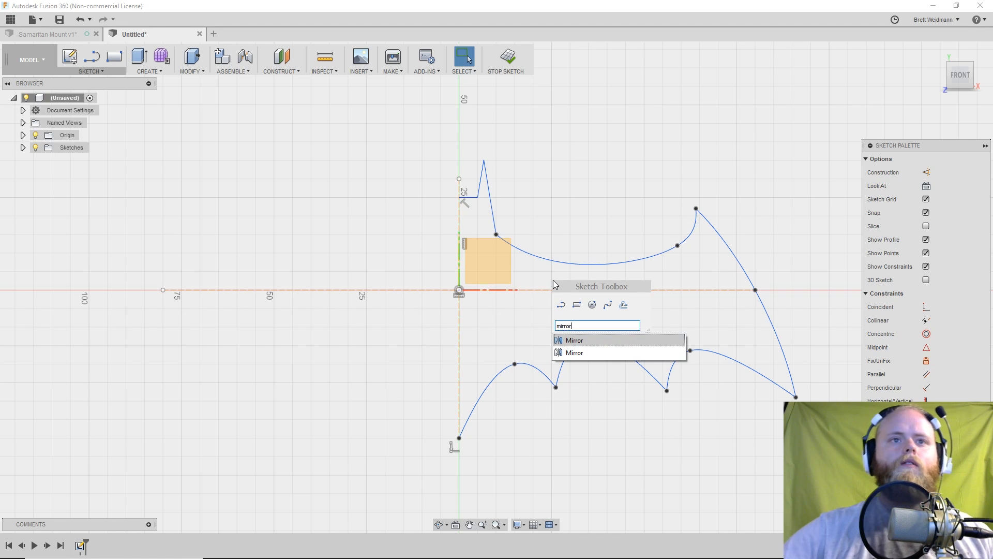
{"action": "left_click", "coordinate": [574, 340]}
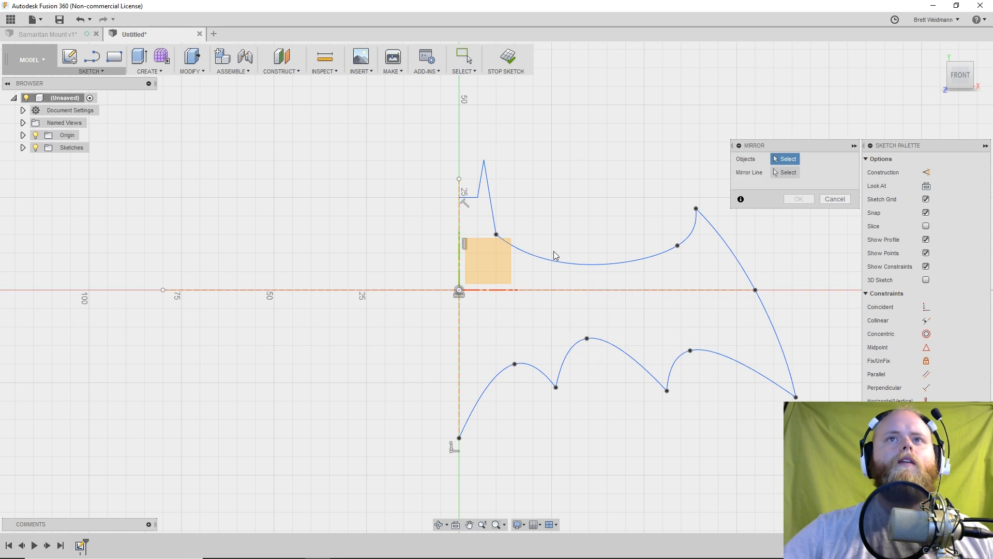
{"action": "left_click", "coordinate": [470, 198]}
{"action": "left_click", "coordinate": [481, 179]}
{"action": "left_click", "coordinate": [490, 204]}
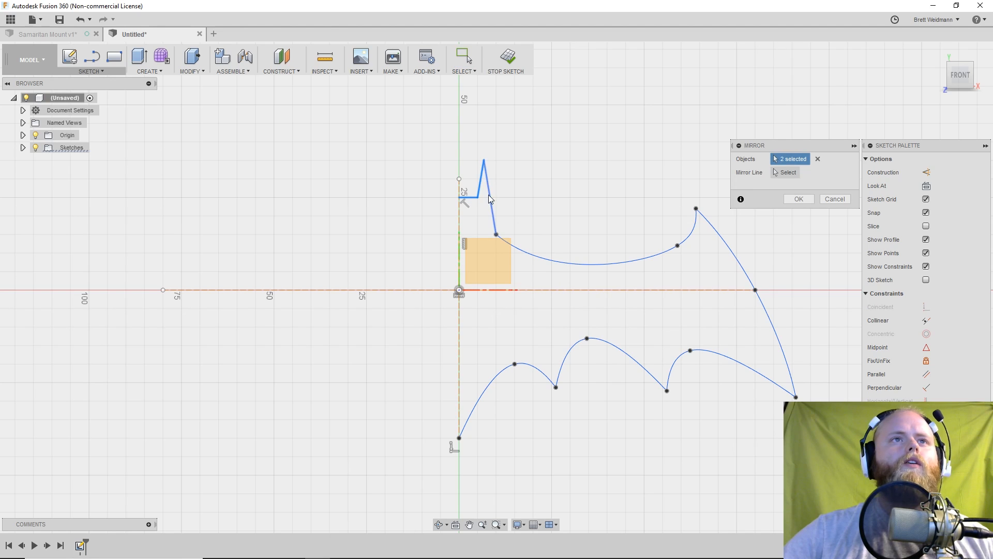
{"action": "left_click", "coordinate": [570, 259]}
{"action": "left_click", "coordinate": [739, 254]}
{"action": "left_click", "coordinate": [706, 354]}
{"action": "left_click", "coordinate": [627, 357]}
{"action": "left_click", "coordinate": [501, 376]}
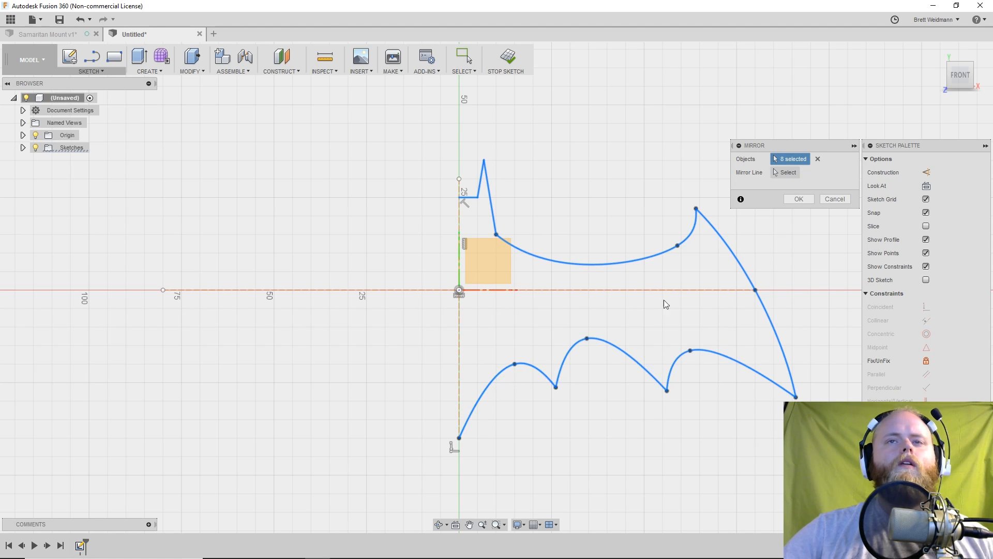
{"action": "left_click", "coordinate": [787, 174]}
{"action": "left_click", "coordinate": [458, 341]}
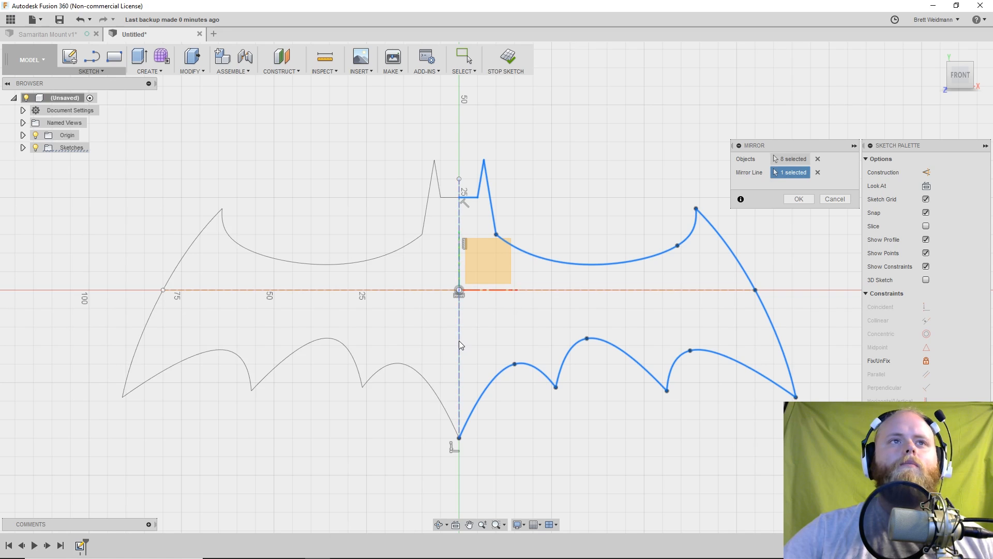
{"action": "left_click", "coordinate": [804, 199]}
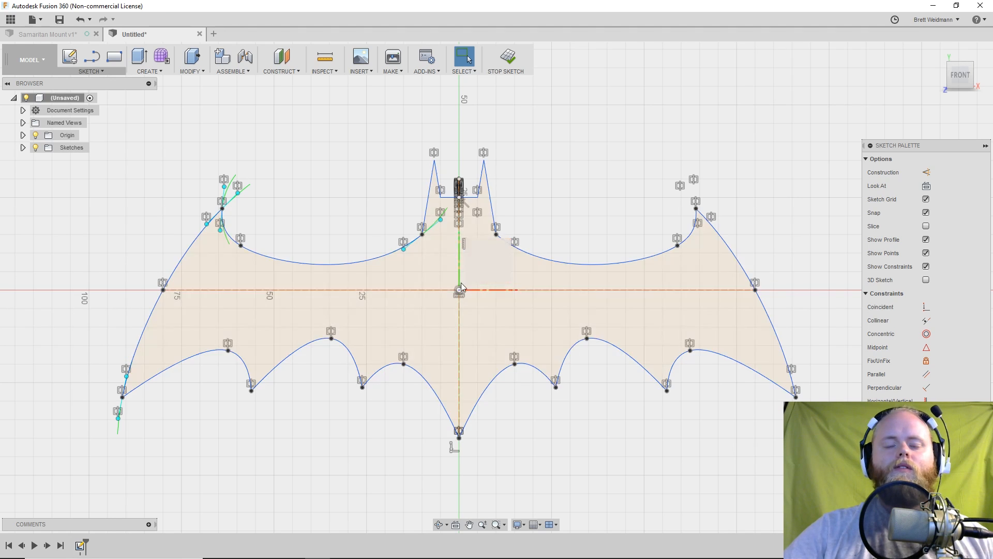
Finish the sketch and choose the closed bat-shaped profile for an extrusion.
{"action": "middle_click_drag", "start_coordinate": [760, 200], "coordinate": [766, 203], "text": "shift"}
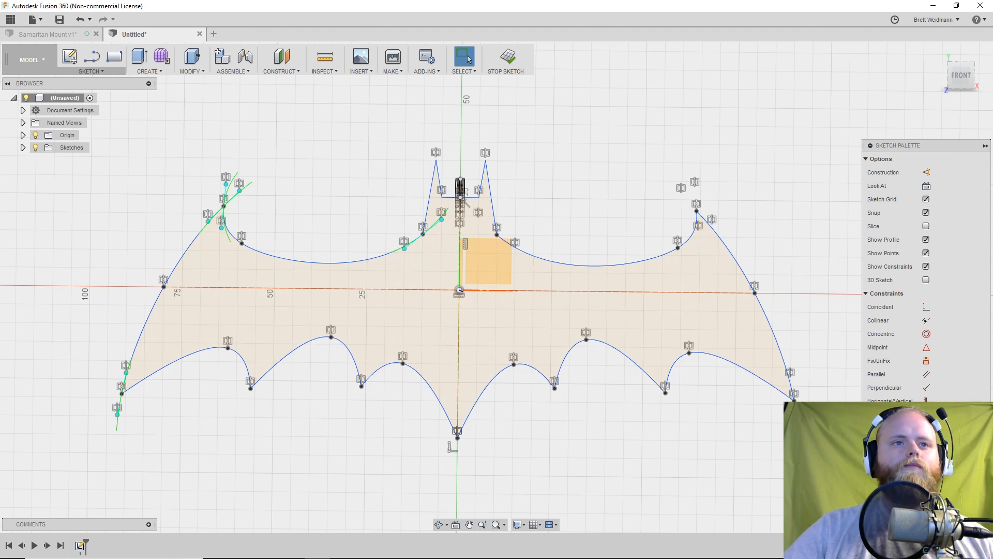
{"action": "left_click", "coordinate": [506, 57]}
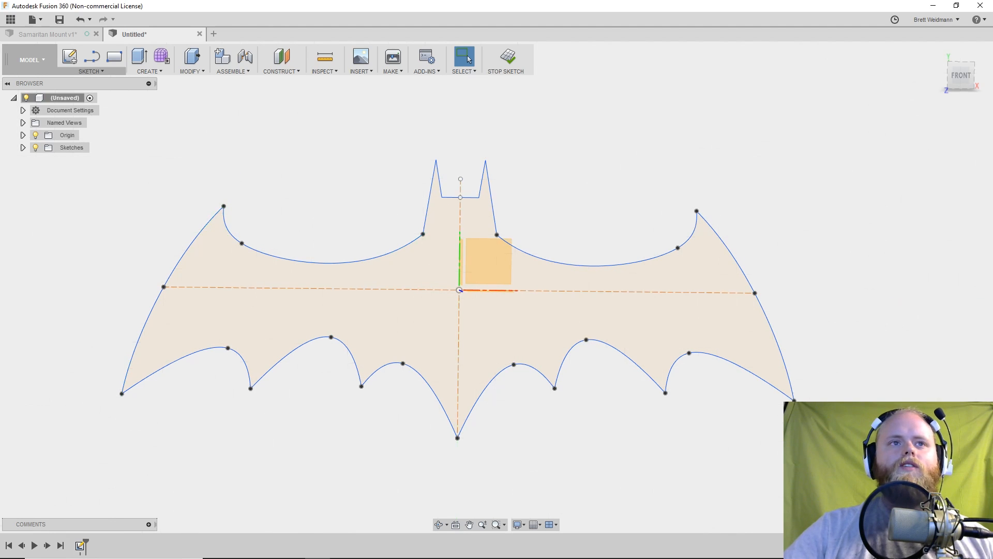
{"action": "mouse_move", "coordinate": [839, 401]}
{"action": "middle_mouse_down", "text": "shift"}
{"action": "mouse_move", "coordinate": [836, 331]}
{"action": "mouse_move", "coordinate": [839, 386]}
{"action": "middle_mouse_up", "text": "shift"}
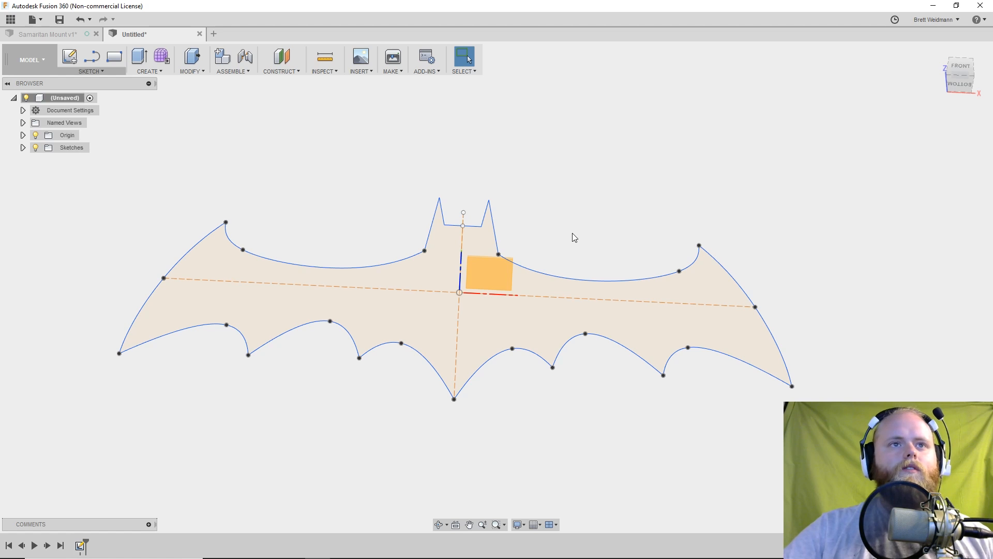
{"action": "key", "text": "e"}
{"action": "left_click", "coordinate": [517, 314]}
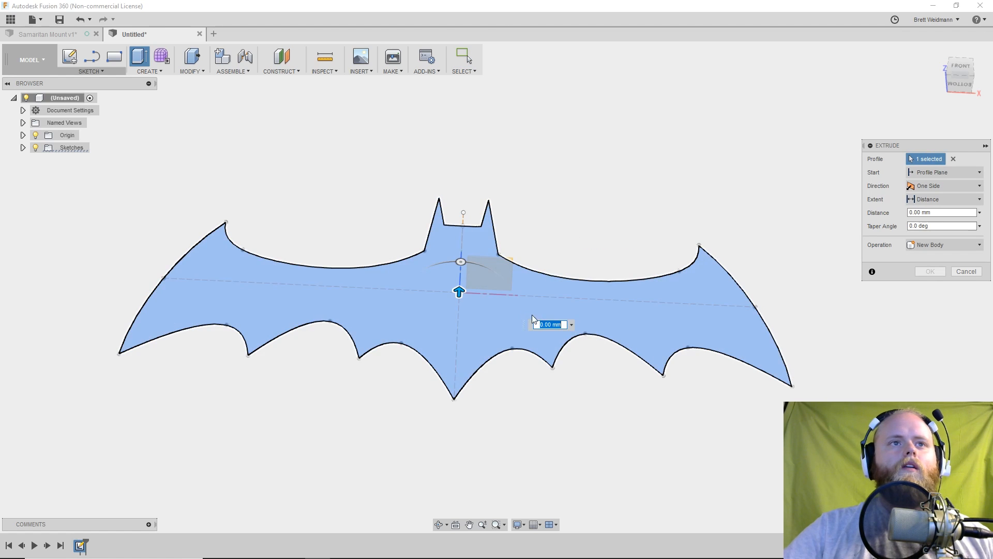
Try extruding the bat profile 20 mm to one side, then return the distance to 0 mm.
{"action": "middle_click_drag", "start_coordinate": [601, 267], "coordinate": [473, 300], "text": "shift"}
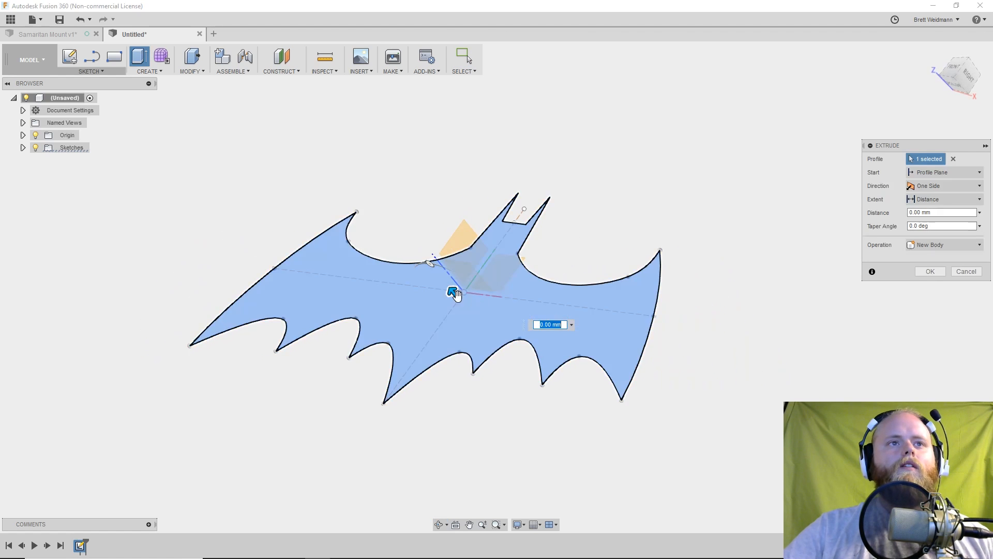
{"action": "left_click_drag", "start_coordinate": [453, 293], "coordinate": [412, 244]}
{"action": "middle_click_drag", "start_coordinate": [645, 391], "coordinate": [665, 414], "text": "shift"}
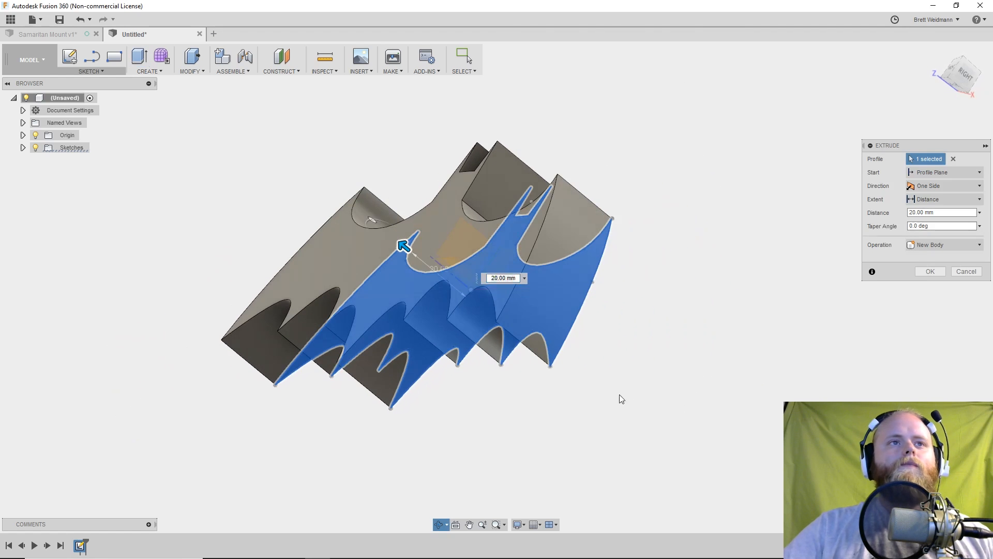
{"action": "left_click_drag", "start_coordinate": [405, 245], "coordinate": [455, 285]}
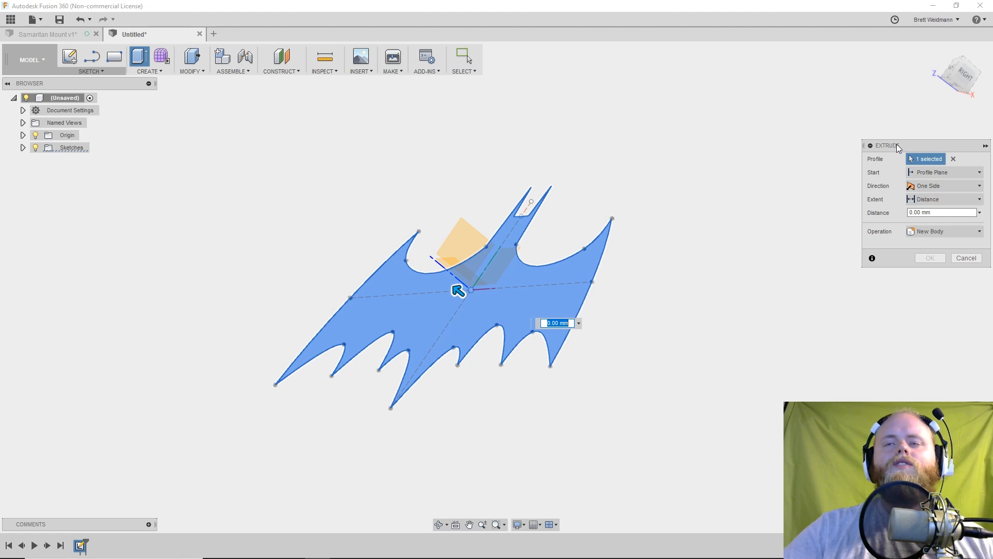
Extrude the bat profile symmetrically with a distance of 2 mm as a new body.
{"action": "left_click", "coordinate": [975, 186]}
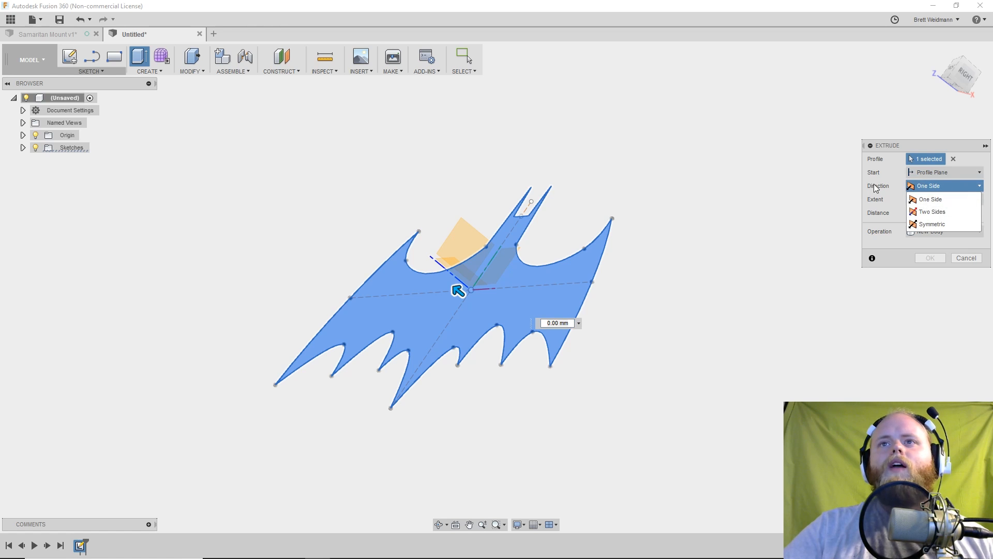
{"action": "left_click", "coordinate": [932, 224]}
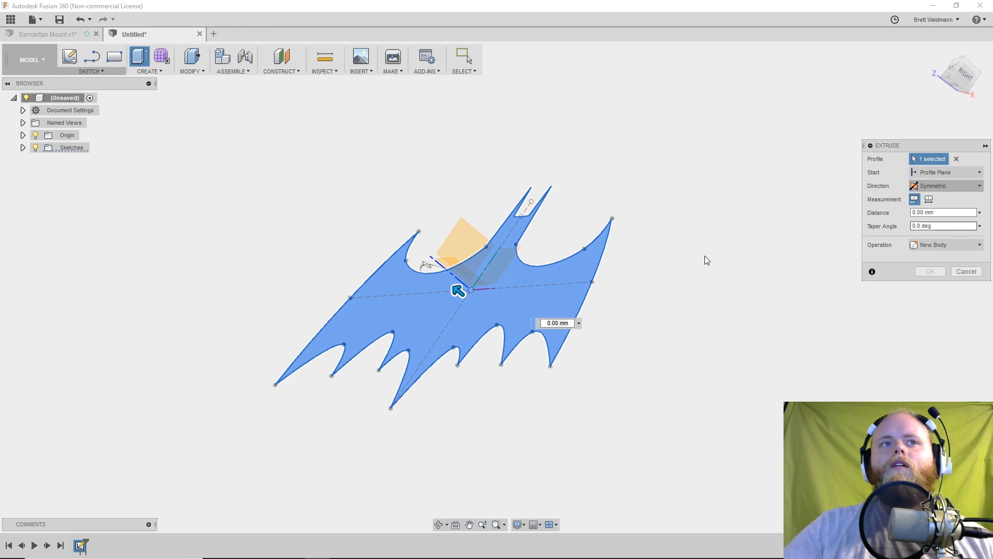
{"action": "middle_click_drag", "start_coordinate": [698, 278], "coordinate": [665, 290], "text": "shift"}
{"action": "left_click_drag", "start_coordinate": [454, 291], "coordinate": [443, 286]}
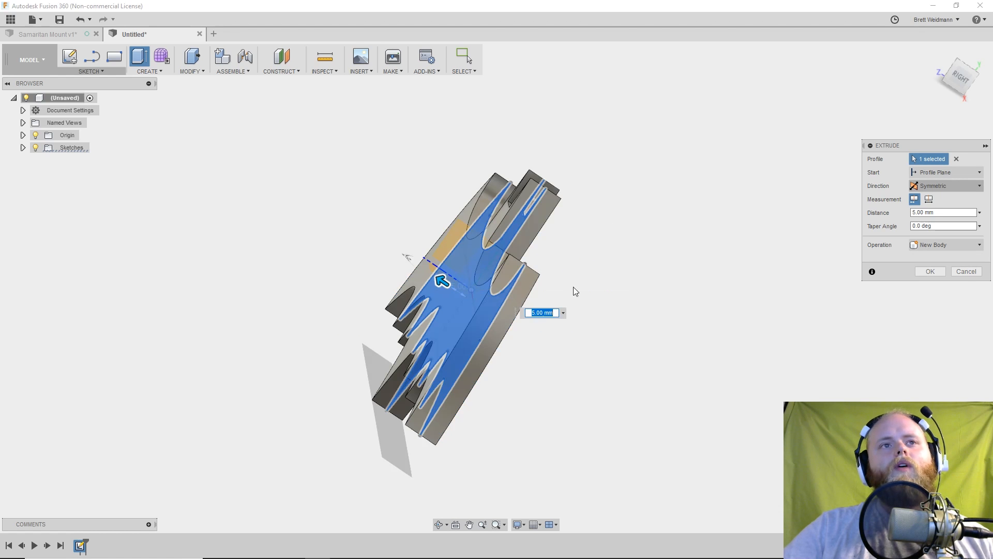
{"action": "middle_click_drag", "start_coordinate": [611, 270], "coordinate": [615, 264], "text": "shift"}
{"action": "left_click_drag", "start_coordinate": [440, 279], "coordinate": [471, 288]}
{"action": "scroll", "coordinate": [492, 305], "scroll_direction": "up", "scroll_amount": 5}
{"action": "middle_click_drag", "start_coordinate": [486, 306], "coordinate": [488, 314], "text": "shift"}
{"action": "left_click_drag", "start_coordinate": [446, 287], "coordinate": [436, 284]}
{"action": "middle_click_drag", "start_coordinate": [614, 265], "coordinate": [558, 270], "text": "shift"}
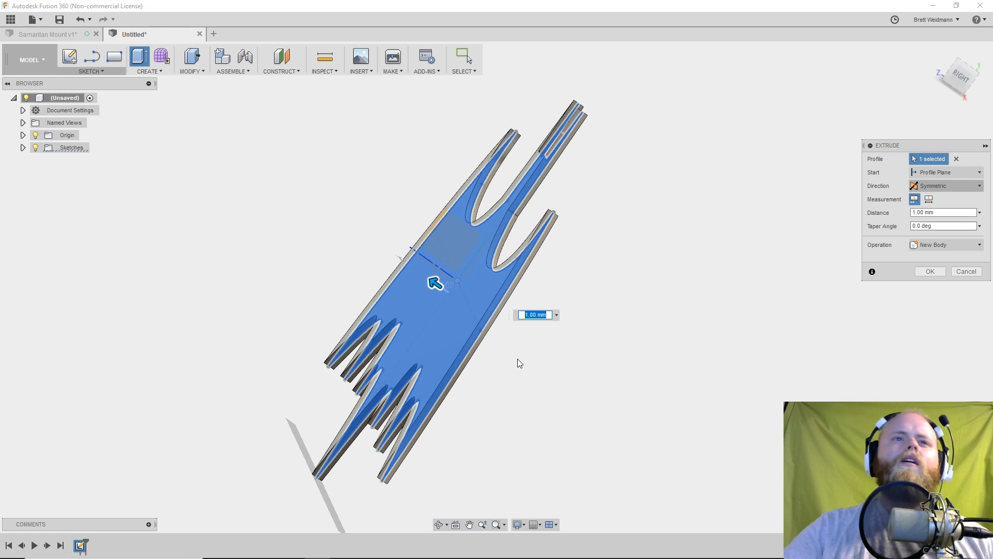
{"action": "left_click_drag", "start_coordinate": [434, 286], "coordinate": [427, 283]}
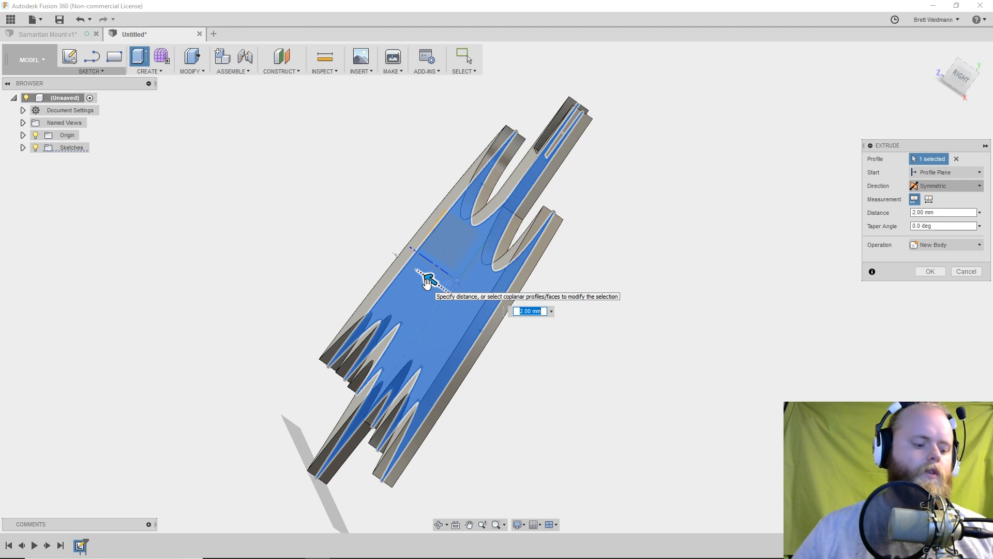
{"action": "left_click", "coordinate": [930, 272]}
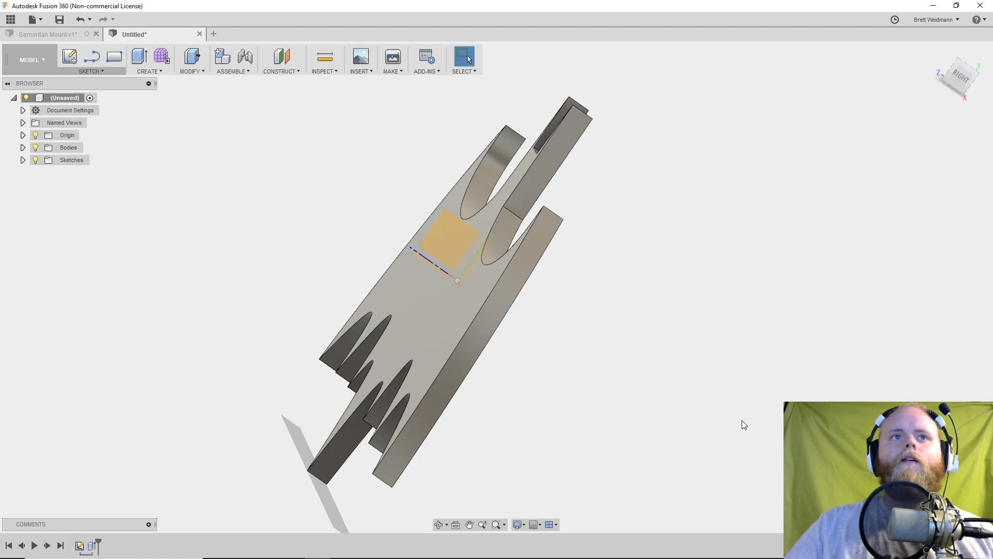
{"action": "middle_click_drag", "start_coordinate": [555, 373], "coordinate": [692, 404], "text": "shift"}
{"action": "middle_click_drag", "start_coordinate": [595, 439], "coordinate": [648, 443], "text": "shift"}
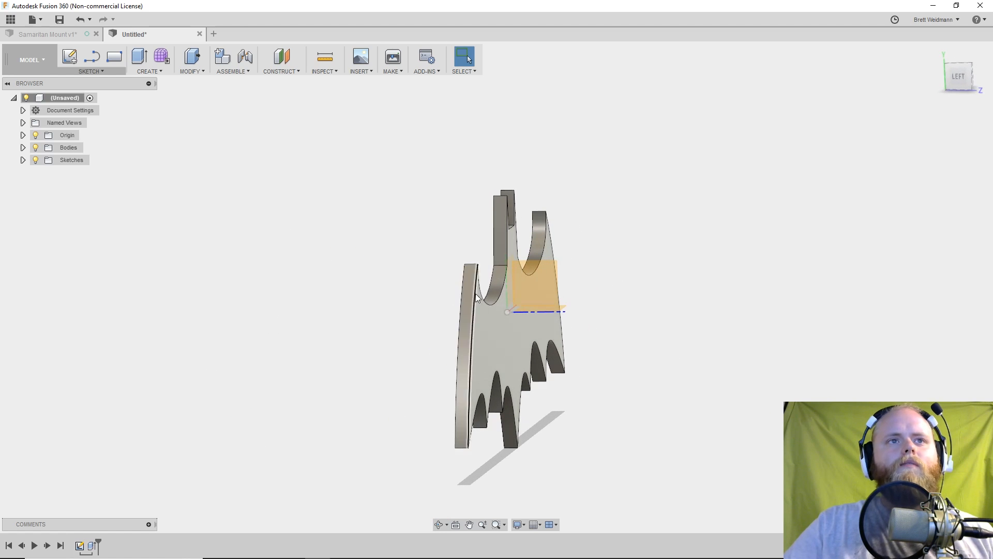
{"action": "middle_click_drag", "start_coordinate": [542, 436], "coordinate": [495, 416], "text": "shift"}
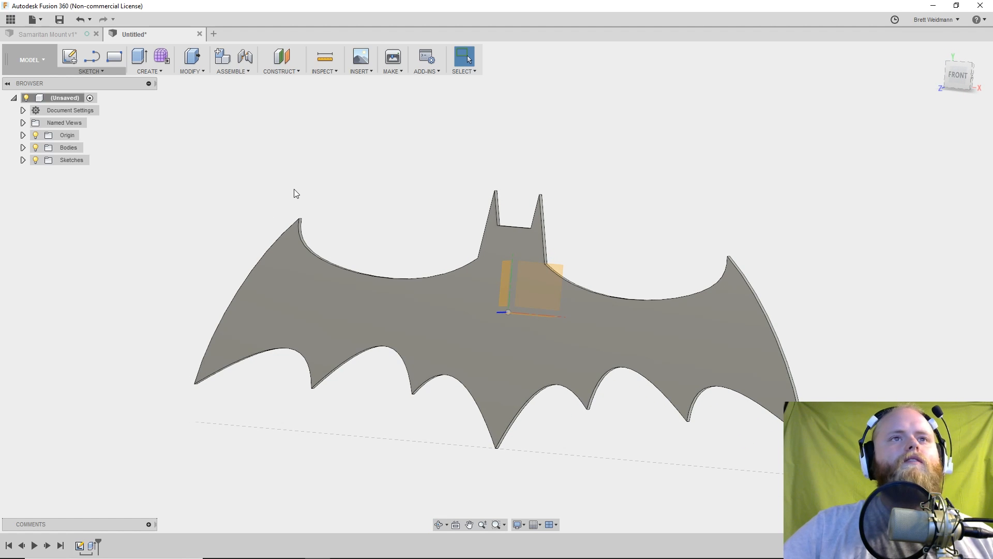
{"action": "left_click", "coordinate": [150, 71]}
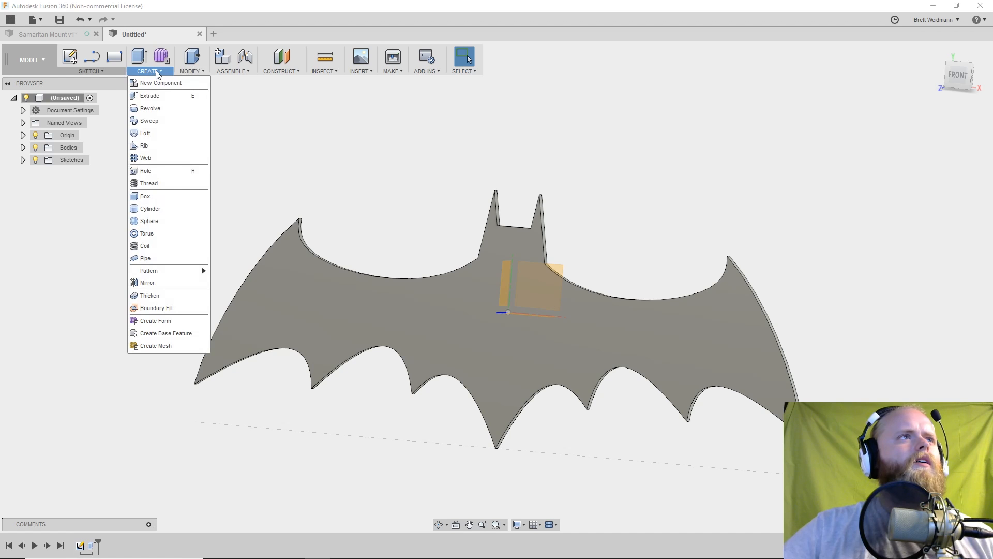
Try an equal-distance chamfer on the front outer edge of one ear at 1 mm and 2 mm.
{"action": "left_click", "coordinate": [198, 73]}
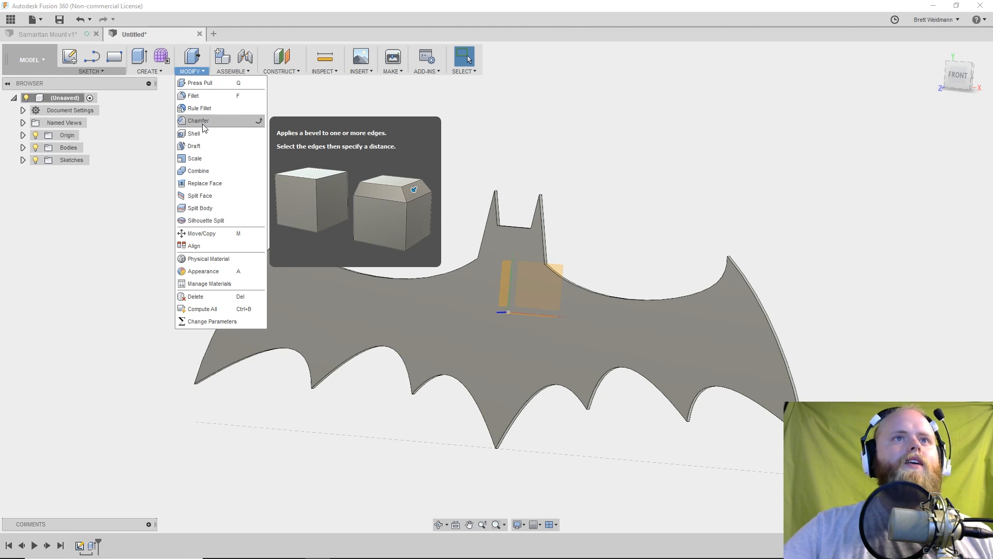
{"action": "left_click", "coordinate": [203, 126]}
{"action": "scroll", "coordinate": [548, 202], "scroll_direction": "up", "scroll_amount": 5}
{"action": "middle_click_drag", "start_coordinate": [556, 284], "coordinate": [511, 304], "text": "shift"}
{"action": "left_click", "coordinate": [510, 303]}
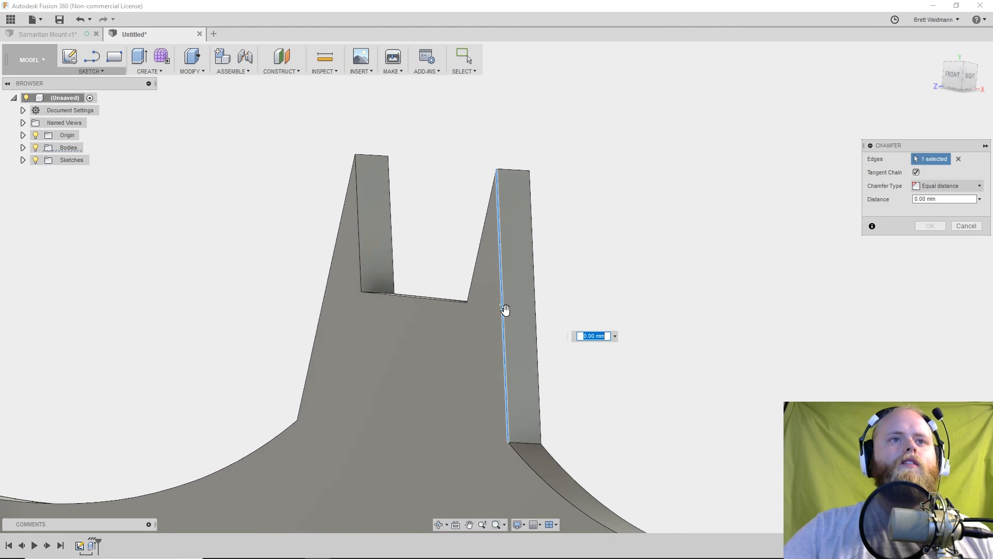
{"action": "middle_click_drag", "start_coordinate": [529, 329], "coordinate": [545, 347], "text": "shift"}
{"action": "left_click_drag", "start_coordinate": [533, 315], "coordinate": [526, 314]}
{"action": "middle_click_drag", "start_coordinate": [595, 298], "coordinate": [558, 299], "text": "shift"}
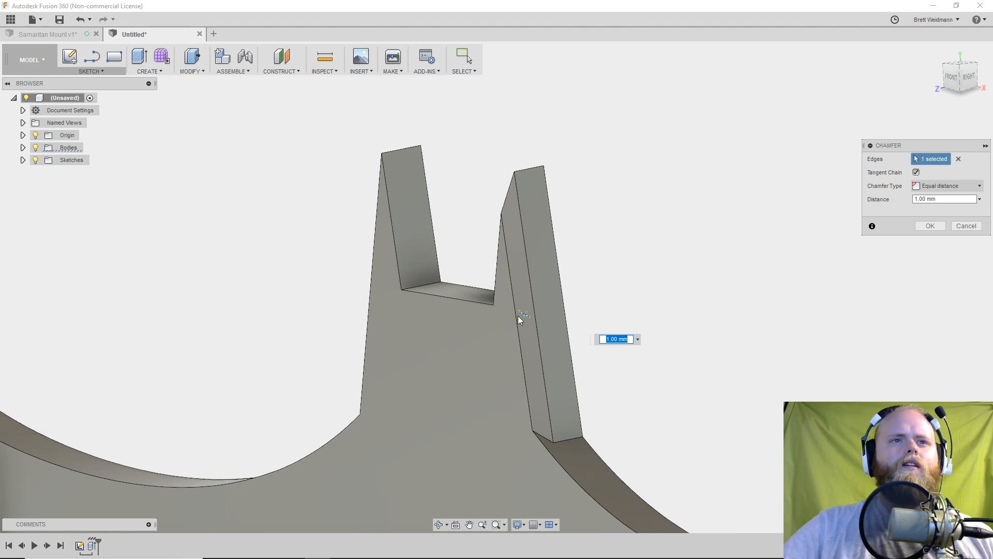
{"action": "mouse_move", "coordinate": [530, 315]}
{"action": "left_mouse_down"}
{"action": "mouse_move", "coordinate": [523, 329]}
{"action": "mouse_move", "coordinate": [536, 311]}
{"action": "mouse_move", "coordinate": [535, 322]}
{"action": "left_mouse_up"}
{"action": "left_click_drag", "start_coordinate": [534, 321], "coordinate": [535, 321]}
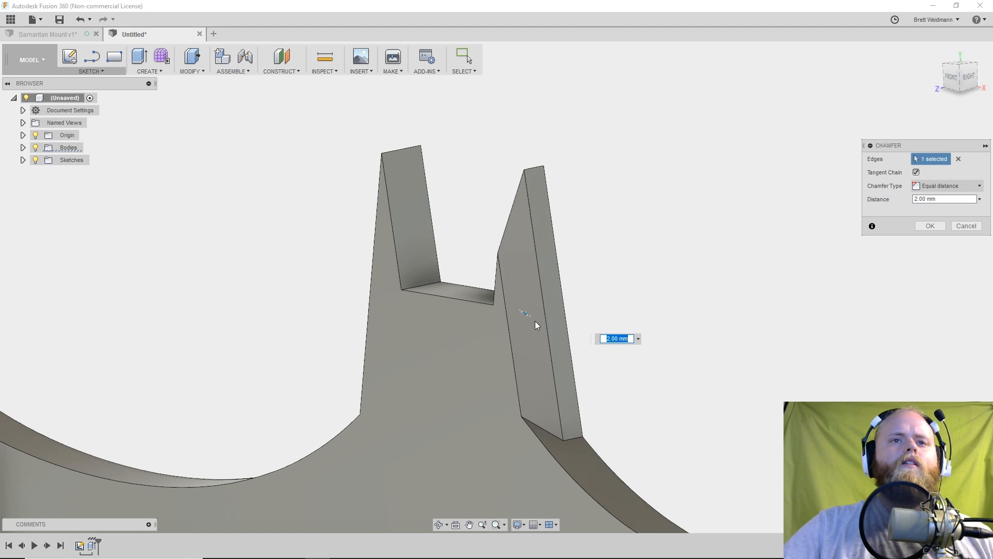
{"action": "left_click", "coordinate": [964, 227]}
Chamfer the front and back edges along the outer sides of both wings with an equal distance of 2 mm.
{"action": "scroll", "coordinate": [675, 369], "scroll_direction": "down", "scroll_amount": 5}
{"action": "middle_click_drag", "start_coordinate": [719, 379], "coordinate": [508, 261], "text": "shift"}
{"action": "scroll", "coordinate": [721, 394], "scroll_direction": "down", "scroll_amount": 6}
{"action": "scroll", "coordinate": [501, 273], "scroll_direction": "up", "scroll_amount": 1}
{"action": "left_click", "coordinate": [149, 71]}
{"action": "left_click", "coordinate": [191, 72]}
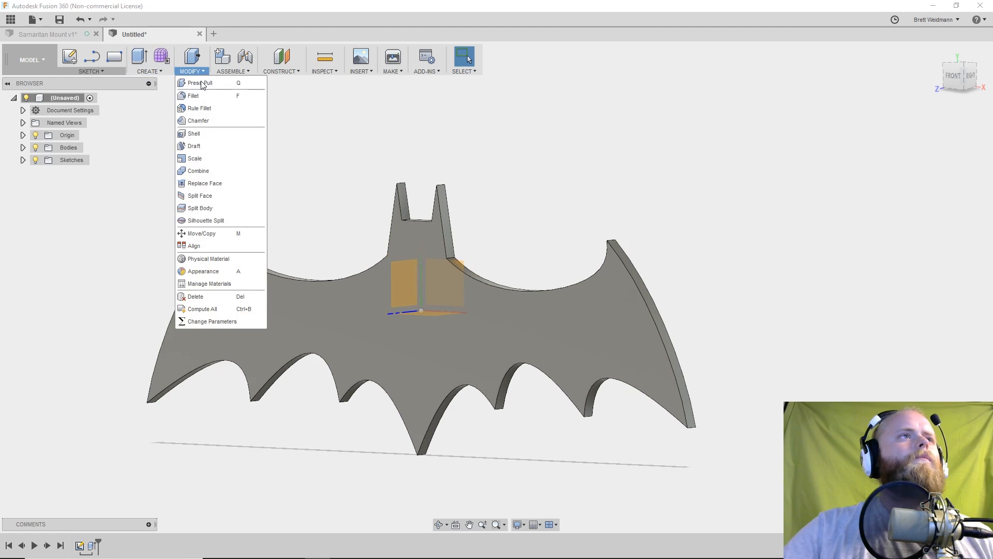
{"action": "left_click", "coordinate": [199, 110]}
{"action": "left_click", "coordinate": [650, 315]}
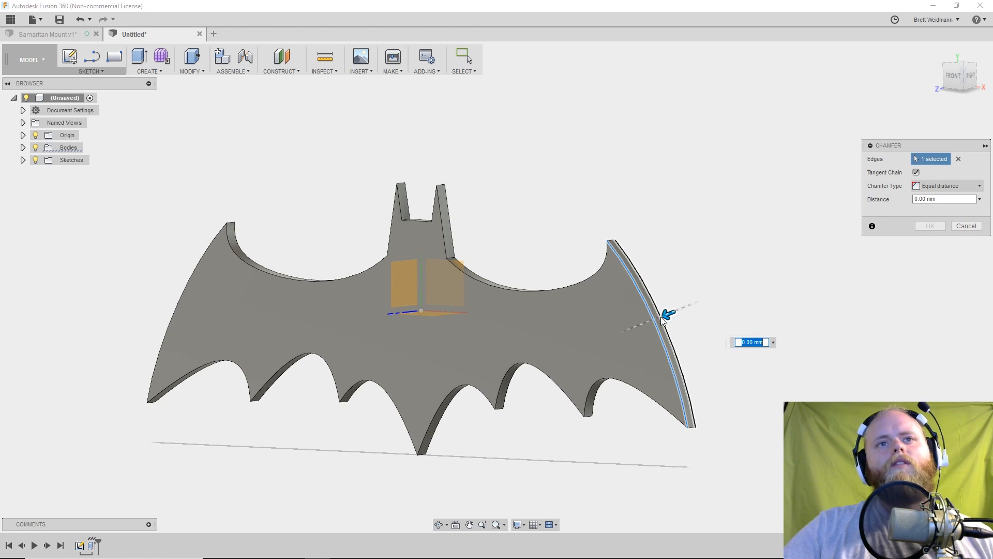
{"action": "middle_click_drag", "start_coordinate": [408, 336], "coordinate": [269, 323], "text": "shift"}
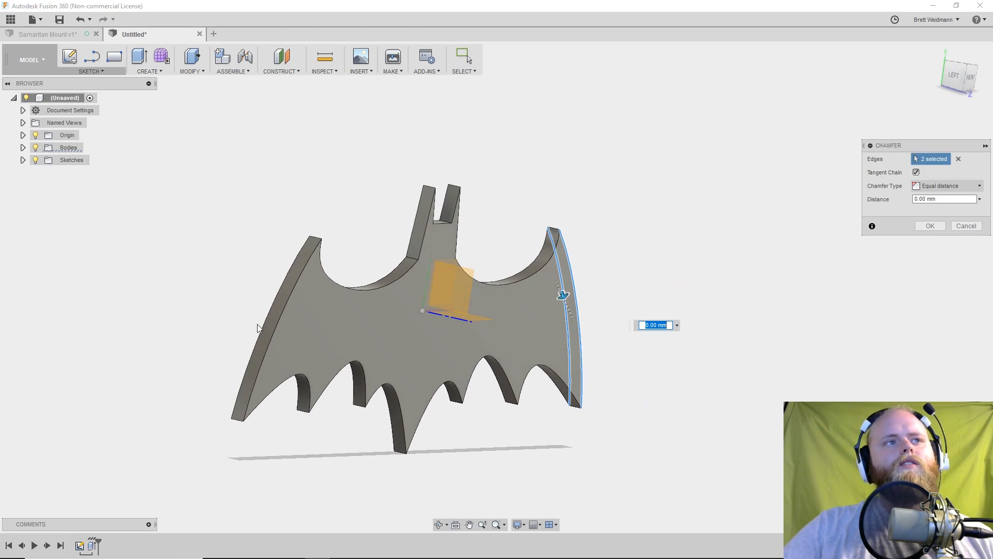
{"action": "left_click", "coordinate": [278, 322]}
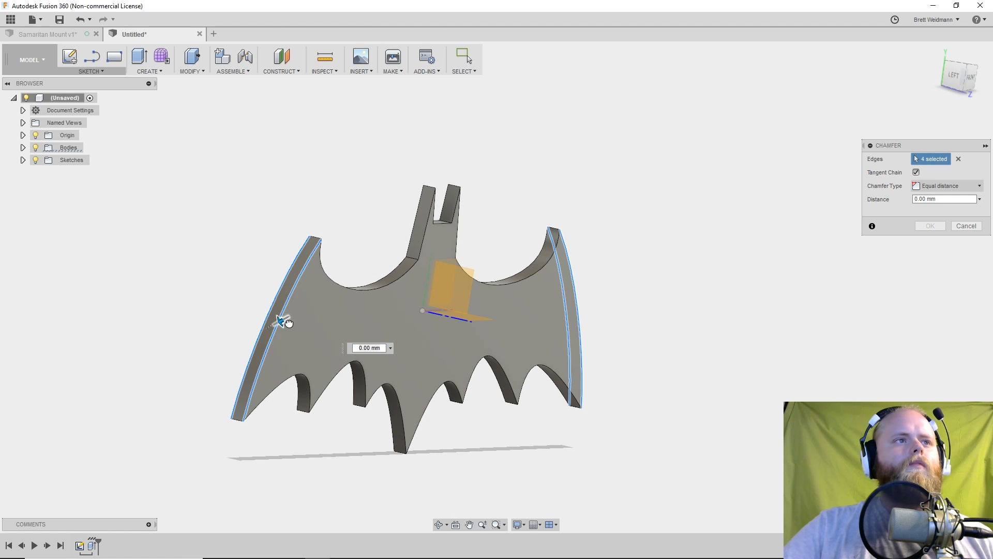
{"action": "mouse_move", "coordinate": [298, 324]}
{"action": "left_mouse_down"}
{"action": "mouse_move", "coordinate": [278, 326]}
{"action": "mouse_move", "coordinate": [299, 324]}
{"action": "left_mouse_up"}
{"action": "scroll", "coordinate": [435, 347], "scroll_direction": "down", "scroll_amount": 3}
{"action": "scroll", "coordinate": [435, 352], "scroll_direction": "up", "scroll_amount": 4}
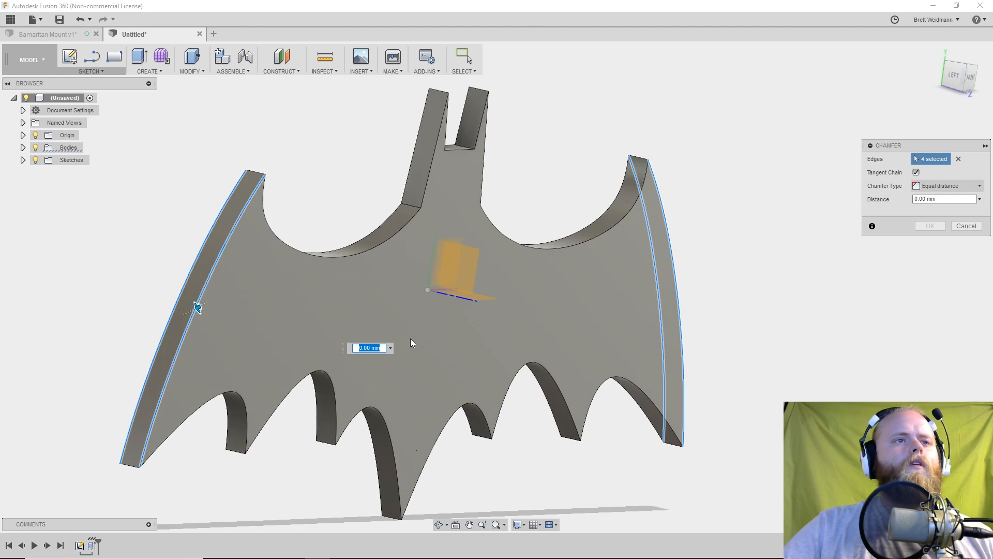
{"action": "middle_click_drag", "start_coordinate": [398, 318], "coordinate": [455, 326], "text": "shift"}
{"action": "type", "text": "2"}
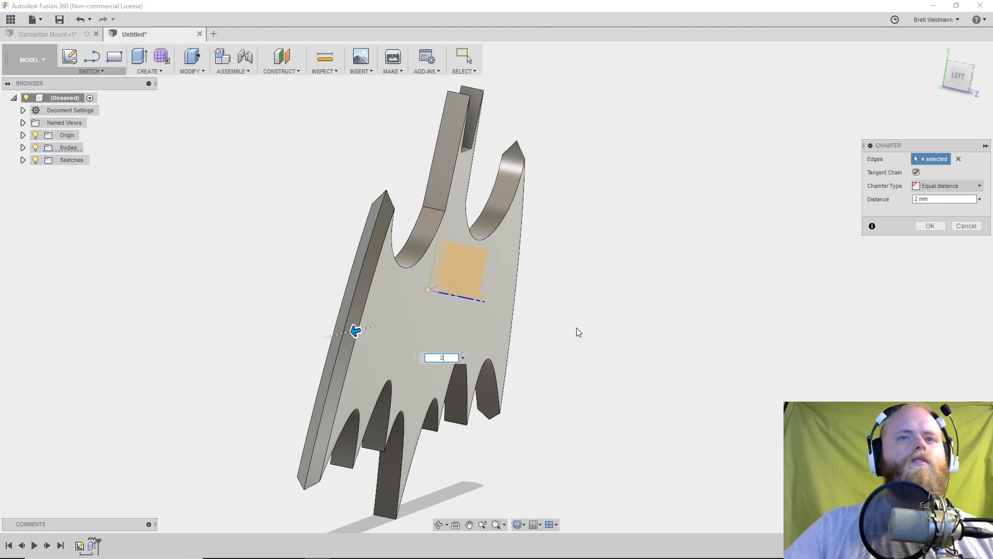
{"action": "mouse_move", "coordinate": [623, 329]}
{"action": "middle_mouse_down", "text": "shift"}
{"action": "mouse_move", "coordinate": [626, 317]}
{"action": "mouse_move", "coordinate": [576, 313]}
{"action": "mouse_move", "coordinate": [636, 317]}
{"action": "mouse_move", "coordinate": [652, 302]}
{"action": "mouse_move", "coordinate": [625, 318]}
{"action": "middle_mouse_up", "text": "shift"}
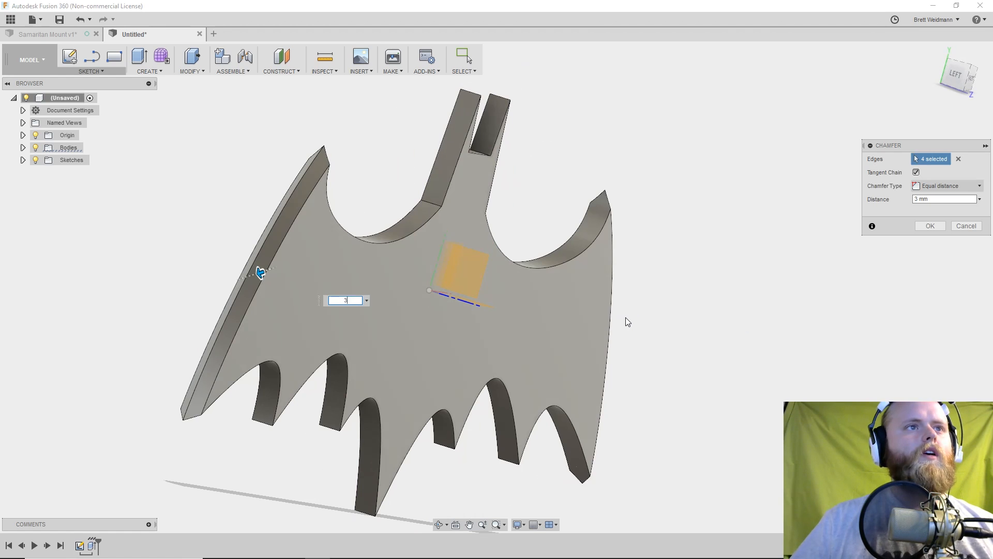
{"action": "type", "text": "2"}
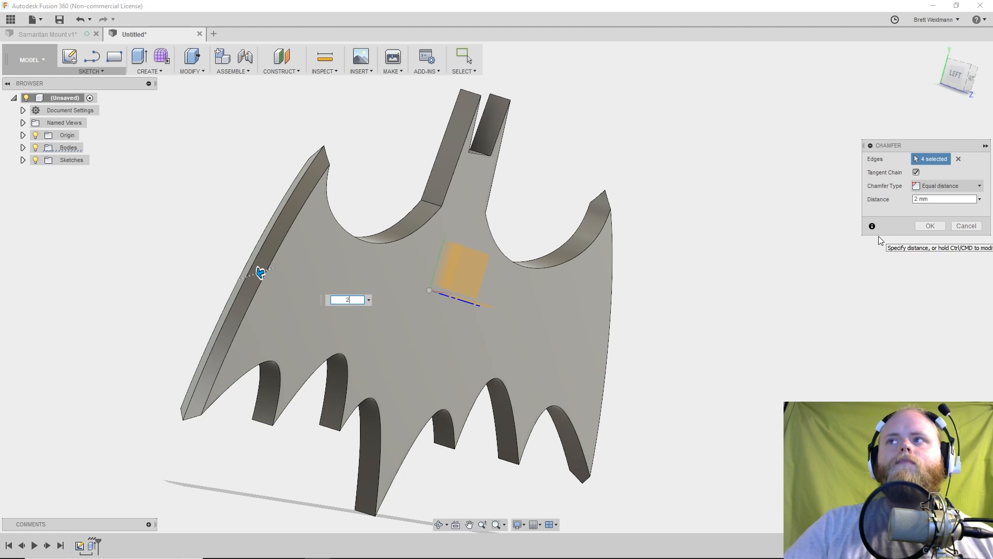
{"action": "left_click", "coordinate": [930, 226]}
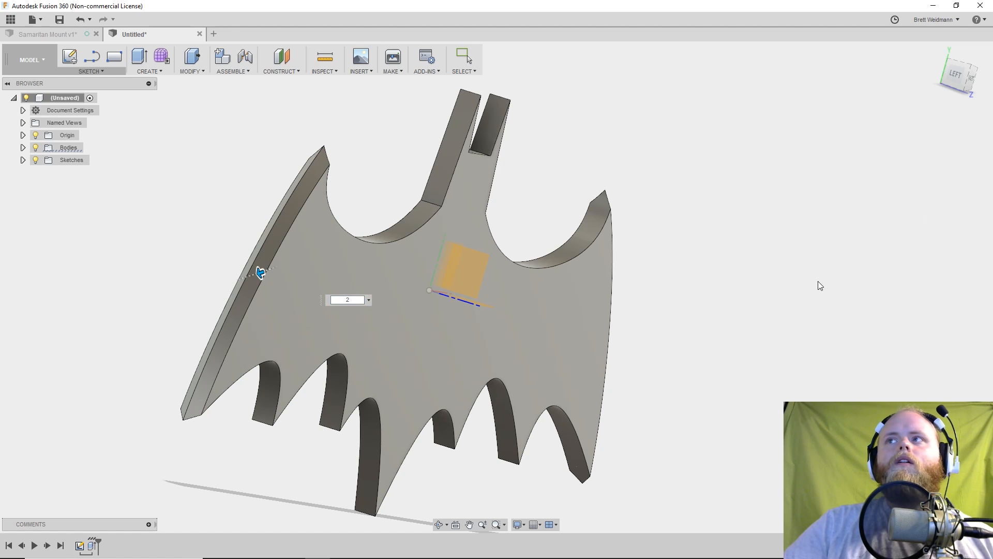
Chamfer the front edges of all six scallops along the bat's lower outline with an equal distance of 2 mm.
{"action": "mouse_move", "coordinate": [828, 308]}
{"action": "middle_mouse_down", "text": "shift"}
{"action": "mouse_move", "coordinate": [781, 297]}
{"action": "mouse_move", "coordinate": [833, 292]}
{"action": "mouse_move", "coordinate": [833, 312]}
{"action": "middle_mouse_up", "text": "shift"}
{"action": "middle_click_drag", "start_coordinate": [773, 339], "coordinate": [693, 293], "text": "shift"}
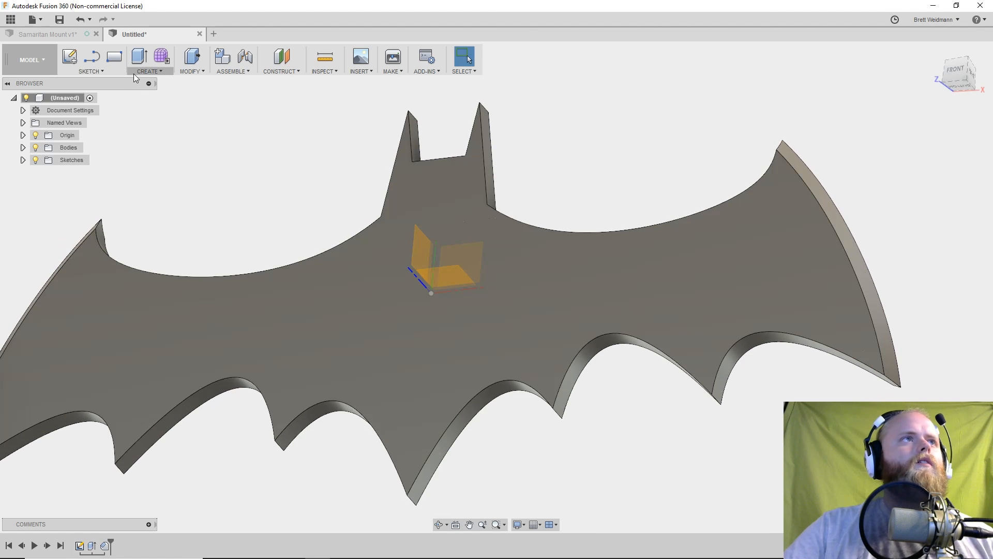
{"action": "left_click", "coordinate": [184, 70]}
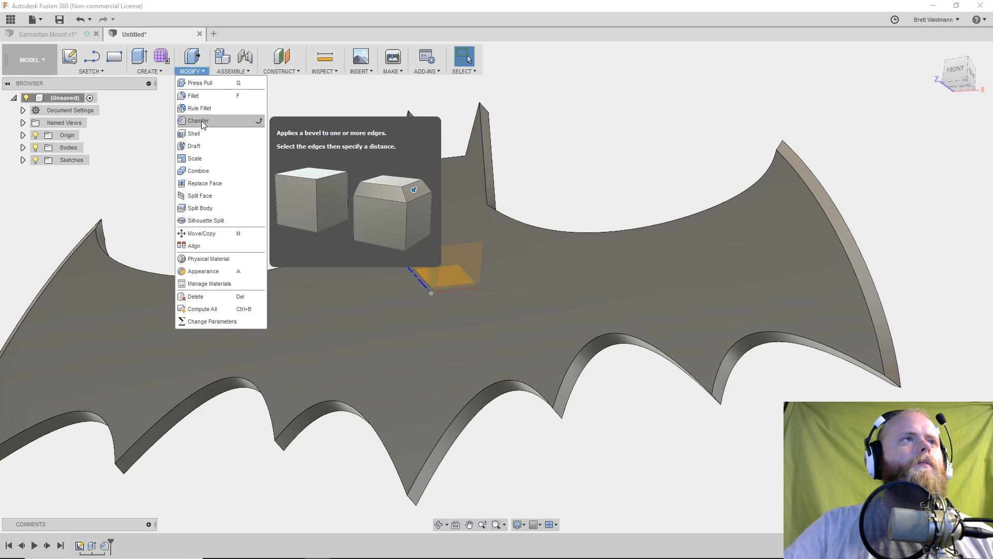
{"action": "left_click", "coordinate": [203, 123]}
{"action": "left_click", "coordinate": [538, 391]}
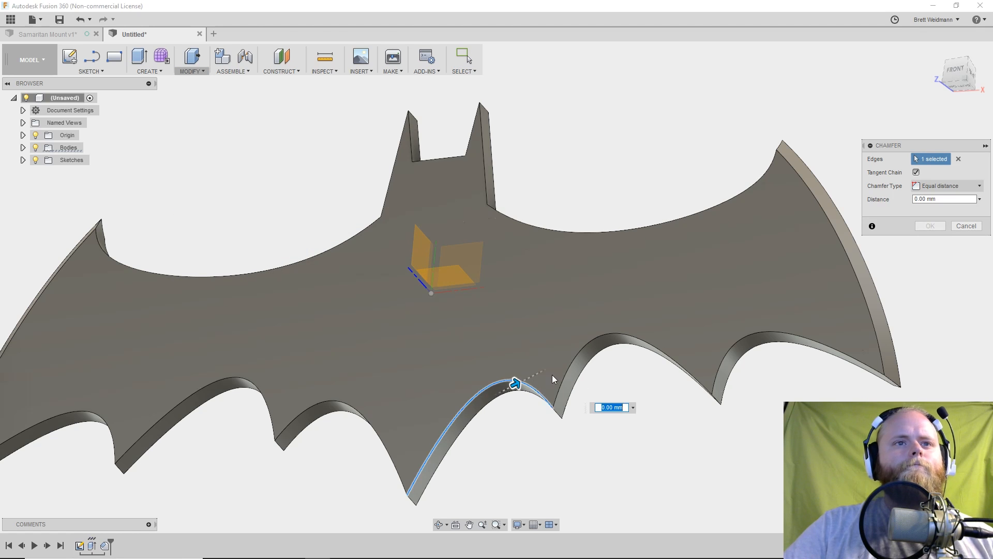
{"action": "left_click", "coordinate": [563, 371]}
{"action": "left_click", "coordinate": [724, 363]}
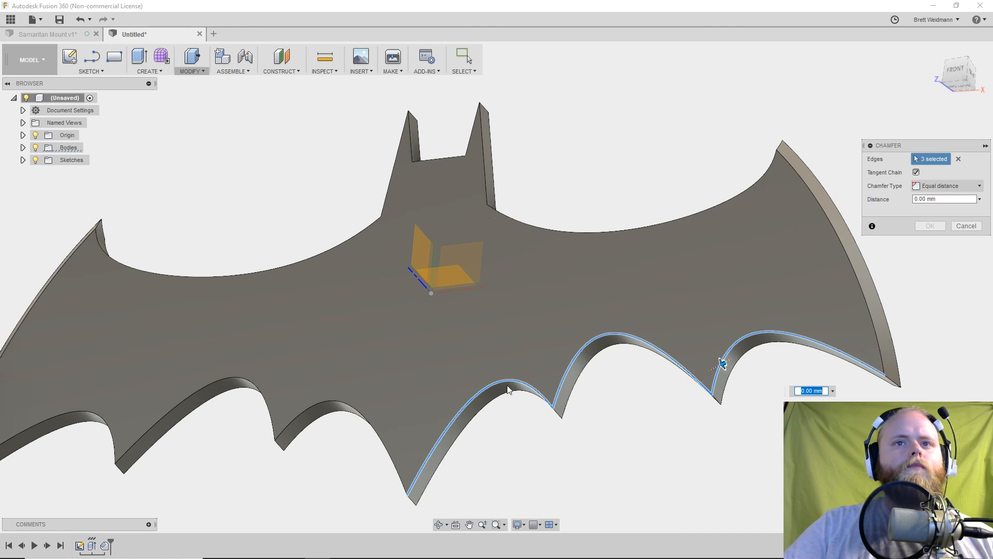
{"action": "left_click", "coordinate": [341, 406]}
{"action": "left_click", "coordinate": [202, 394]}
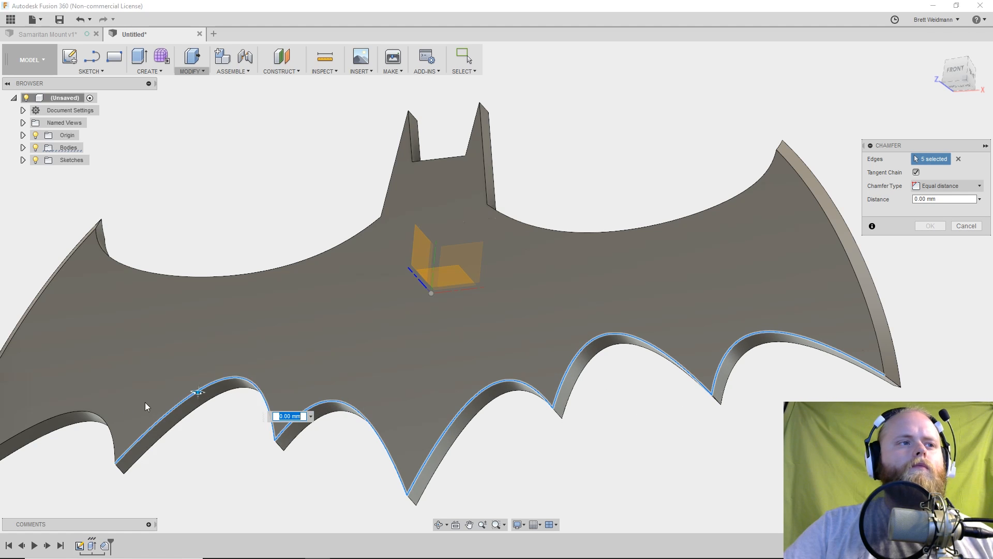
{"action": "left_click", "coordinate": [101, 414]}
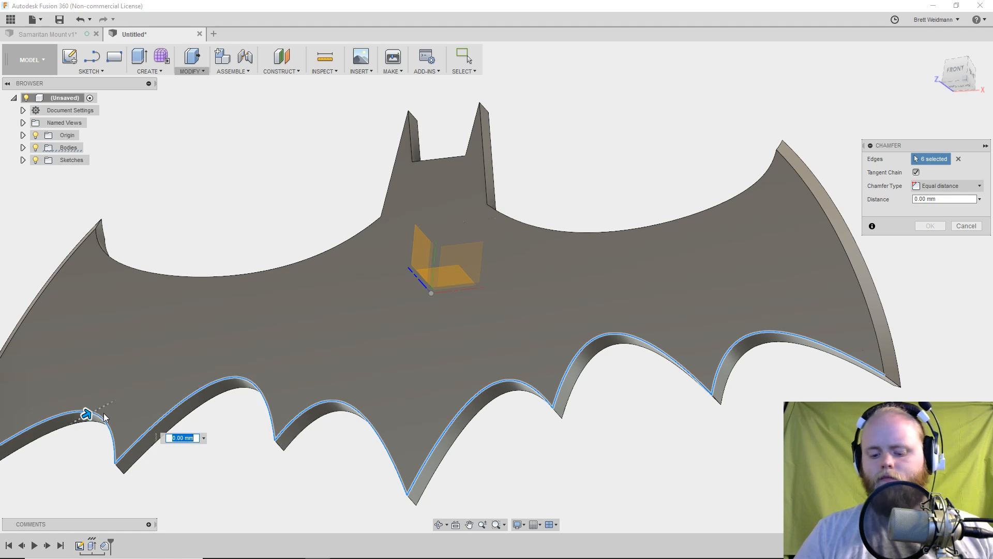
{"action": "type", "text": "2"}
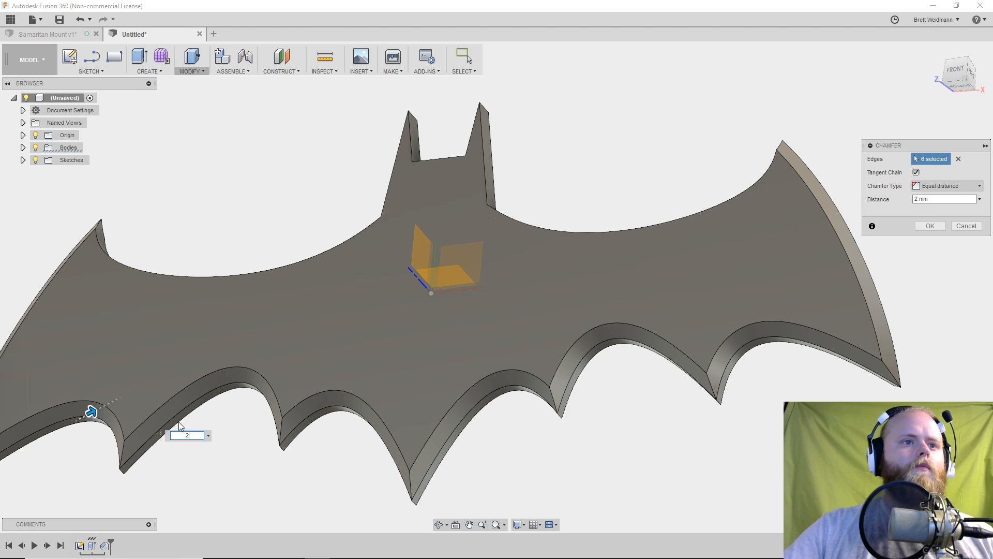
{"action": "middle_click_drag", "start_coordinate": [543, 484], "coordinate": [522, 465], "text": "shift"}
{"action": "left_click", "coordinate": [930, 226]}
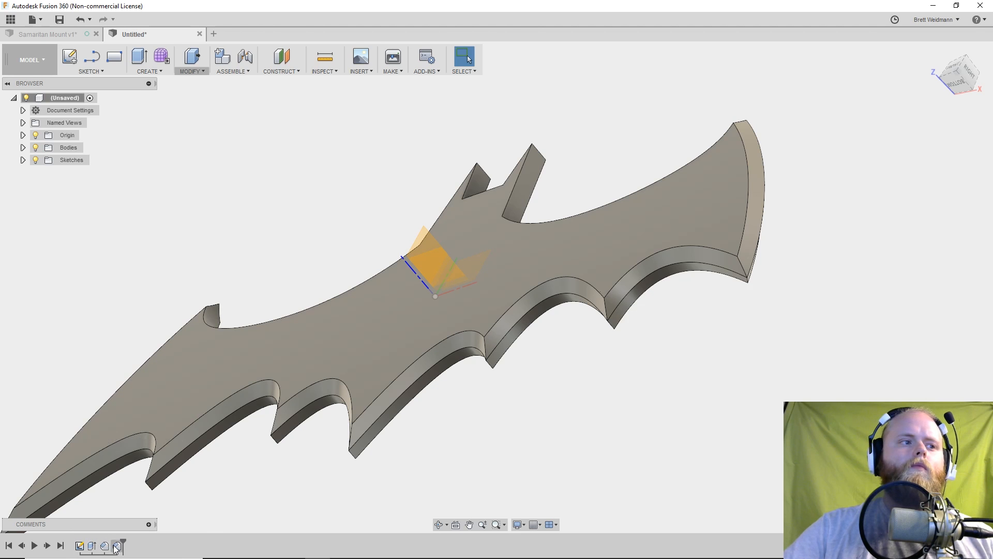
{"action": "right_click", "coordinate": [116, 549]}
{"action": "left_click", "coordinate": [143, 454]}
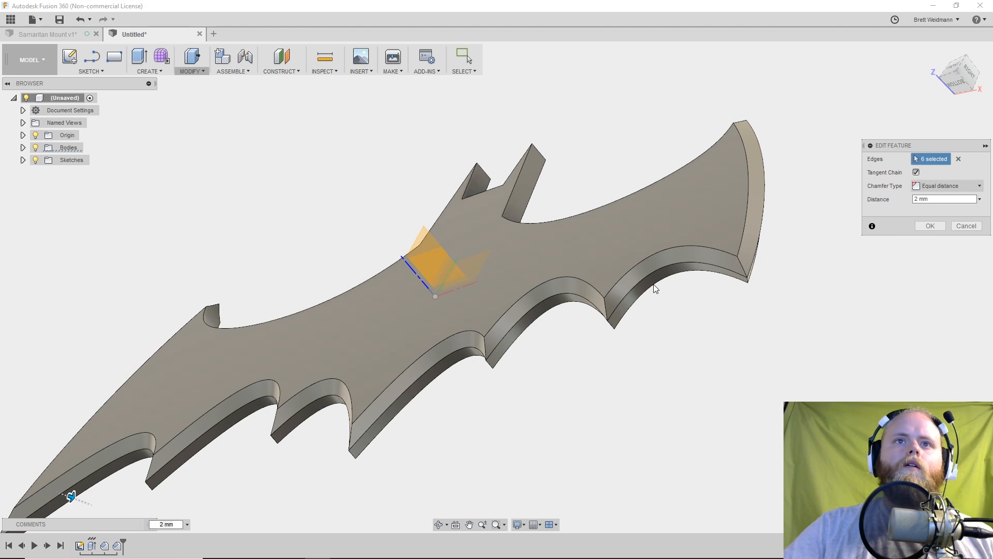
{"action": "scroll", "coordinate": [621, 321], "scroll_direction": "up", "scroll_amount": 2}
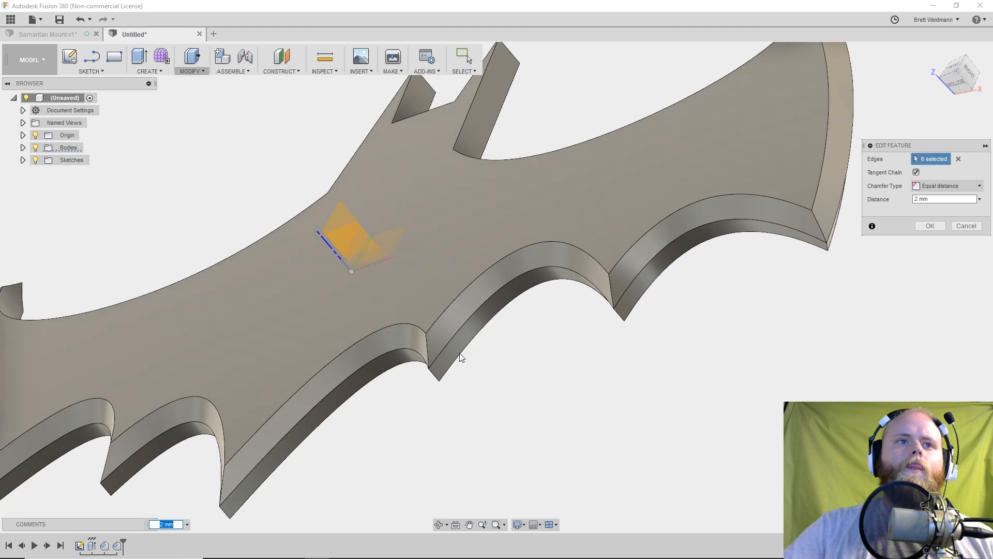
{"action": "scroll", "coordinate": [467, 357], "scroll_direction": "down", "scroll_amount": 3}
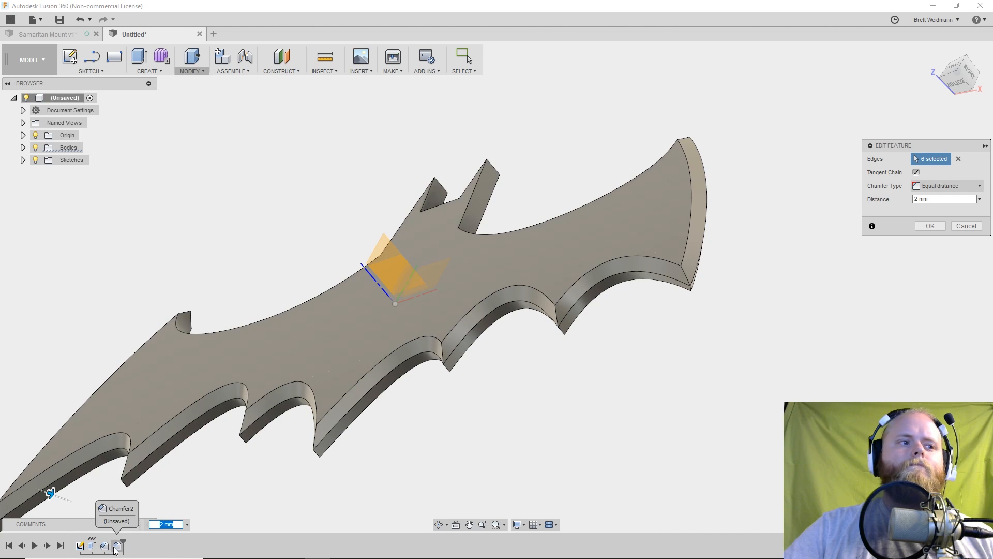
{"action": "left_click", "coordinate": [936, 159]}
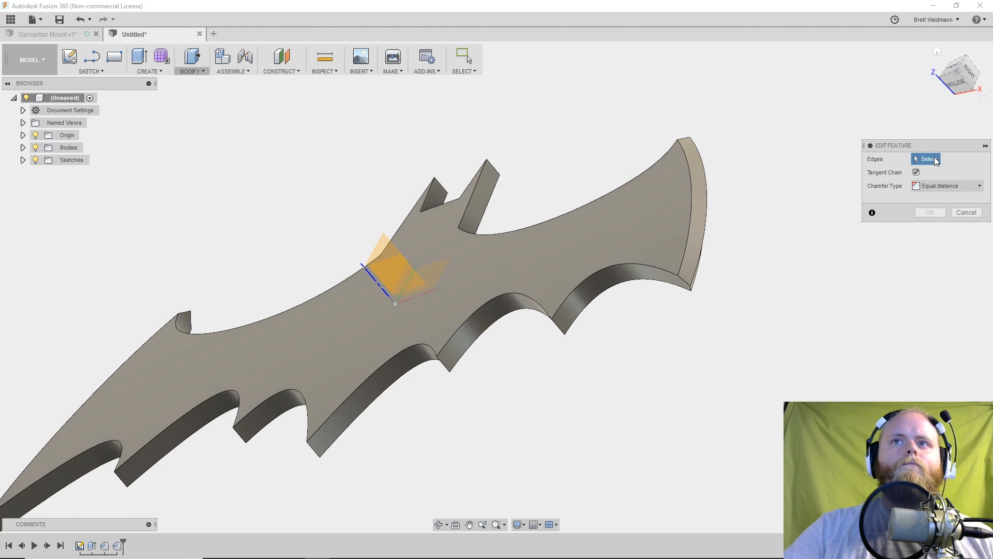
{"action": "left_click", "coordinate": [916, 172]}
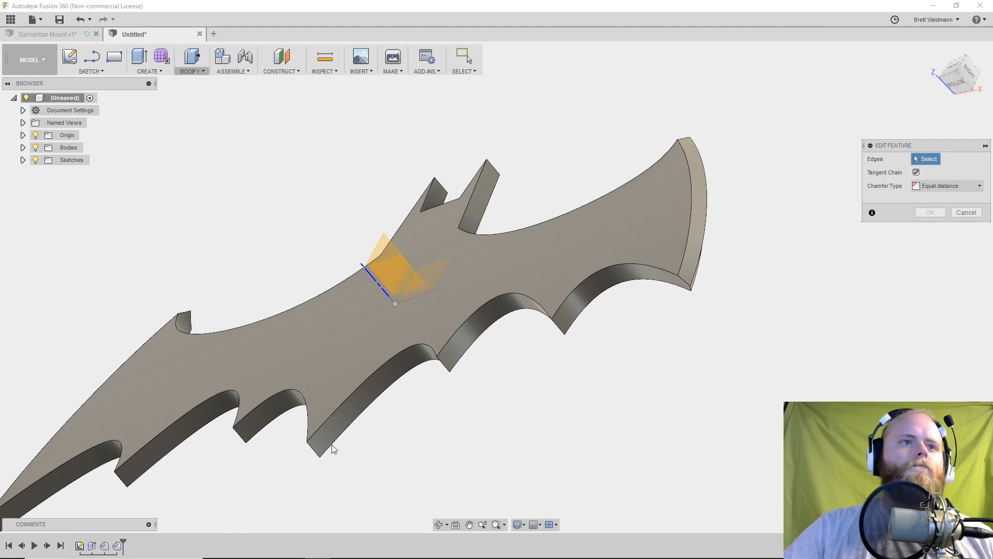
{"action": "left_click", "coordinate": [964, 212]}
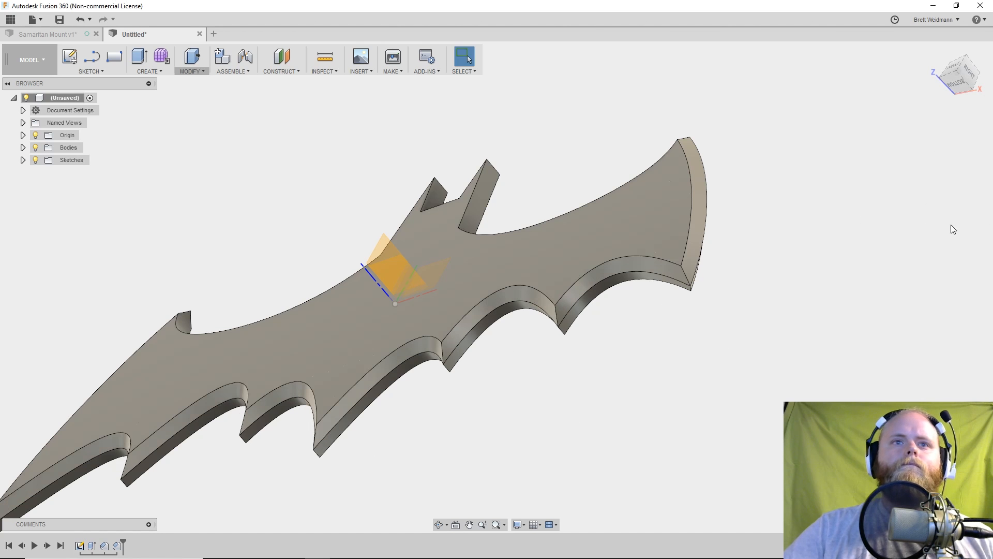
Edit the scallop chamfer, reselecting both the front and back edges of all six lower scallops with a 2 mm distance.
{"action": "right_click", "coordinate": [118, 547]}
{"action": "left_click", "coordinate": [155, 450]}
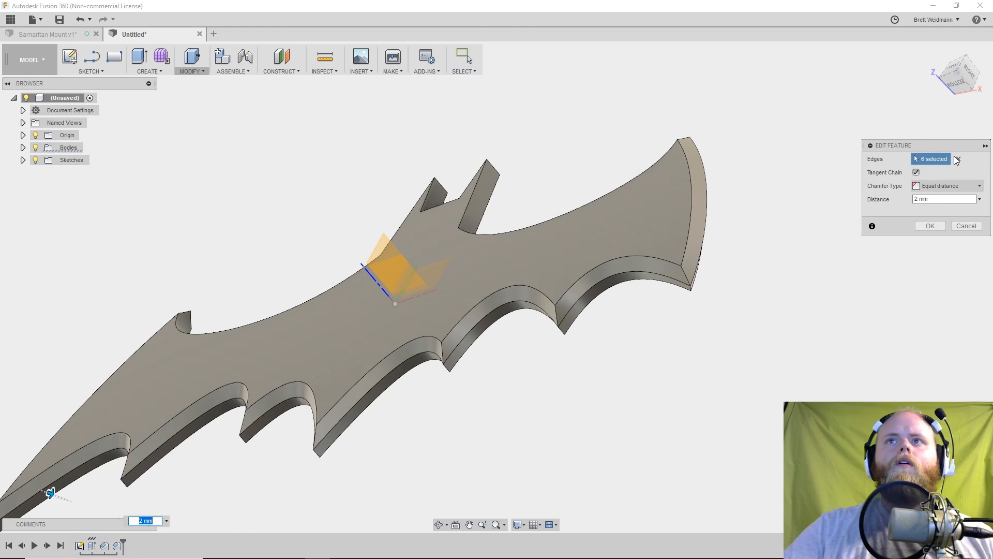
{"action": "left_click", "coordinate": [957, 160]}
{"action": "left_click", "coordinate": [598, 272]}
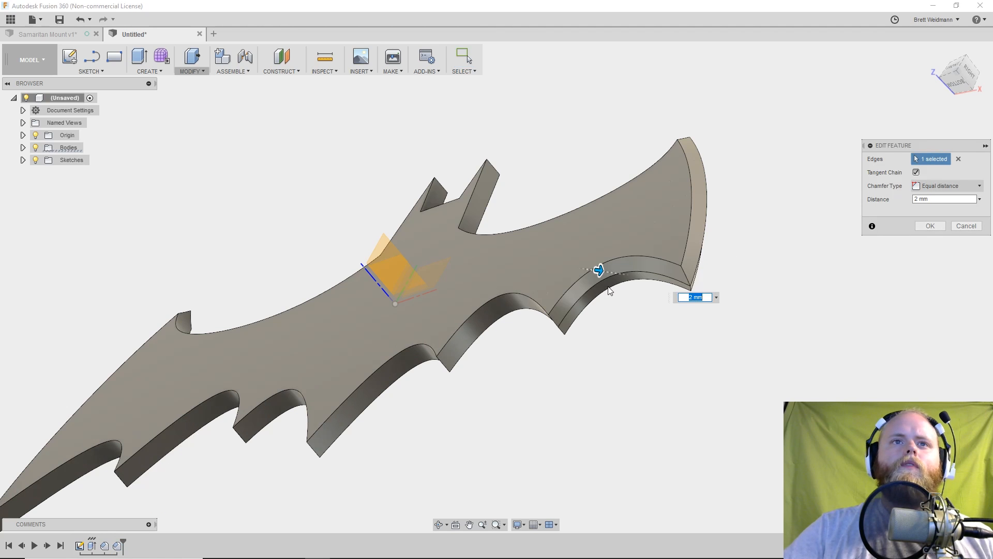
{"action": "left_click_drag", "start_coordinate": [598, 271], "coordinate": [593, 271]}
{"action": "left_click", "coordinate": [601, 298]}
{"action": "left_click", "coordinate": [491, 304]}
{"action": "left_click", "coordinate": [498, 320]}
{"action": "left_click", "coordinate": [407, 349]}
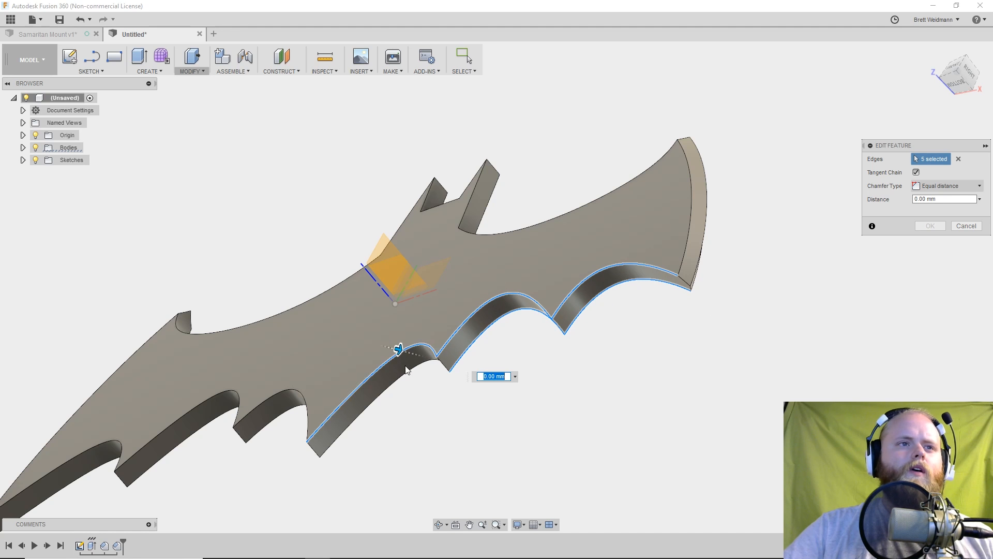
{"action": "left_click", "coordinate": [271, 424]}
{"action": "left_click", "coordinate": [254, 408]}
{"action": "left_click", "coordinate": [211, 419]}
{"action": "left_click", "coordinate": [189, 409]}
{"action": "left_click", "coordinate": [97, 468]}
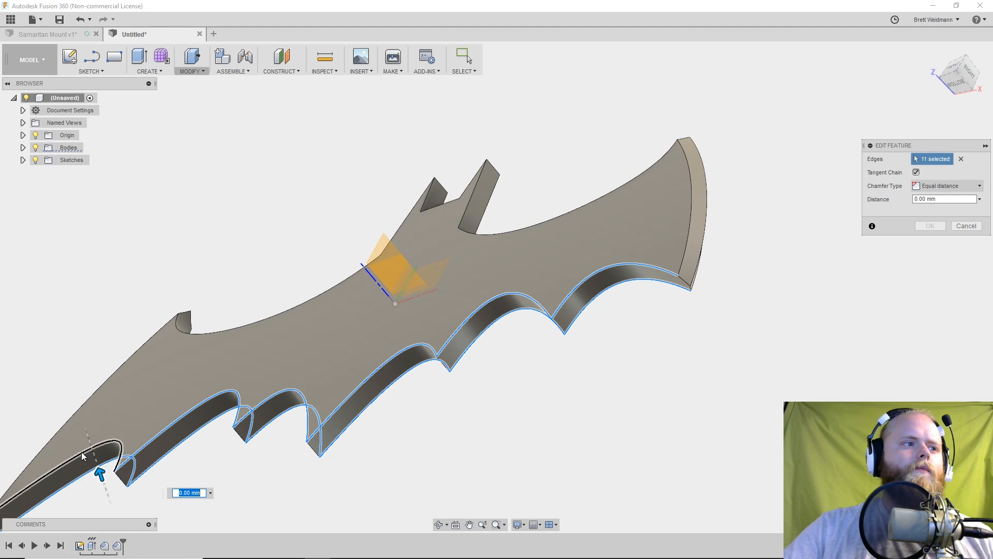
{"action": "left_click", "coordinate": [83, 455]}
{"action": "type", "text": "2"}
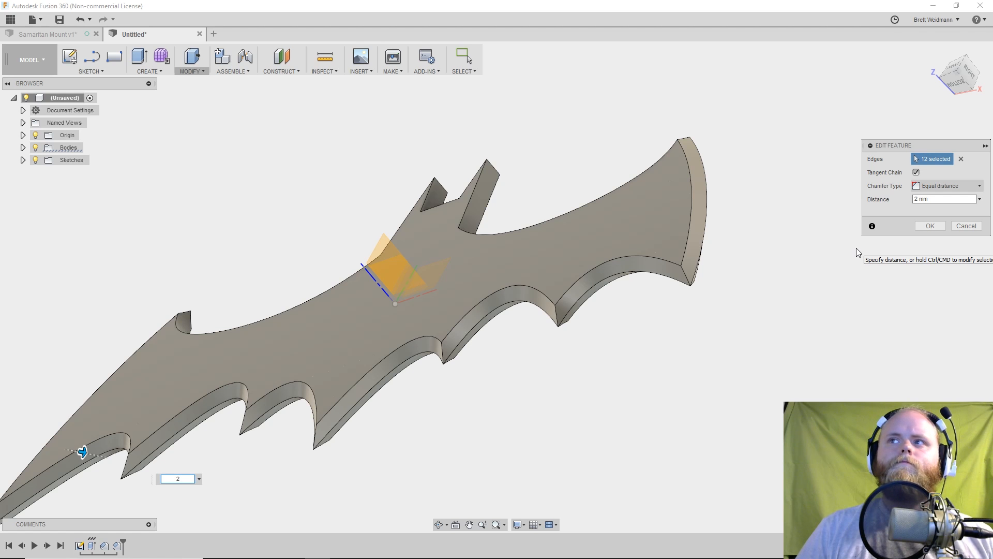
{"action": "key", "text": "Return"}
{"action": "left_click_drag", "start_coordinate": [557, 354], "coordinate": [635, 432]}
{"action": "key", "text": "Escape"}
Fillet the two corner edges where the head meets the wings with a constant radius of 2 mm.
{"action": "scroll", "coordinate": [469, 295], "scroll_direction": "down", "scroll_amount": 3}
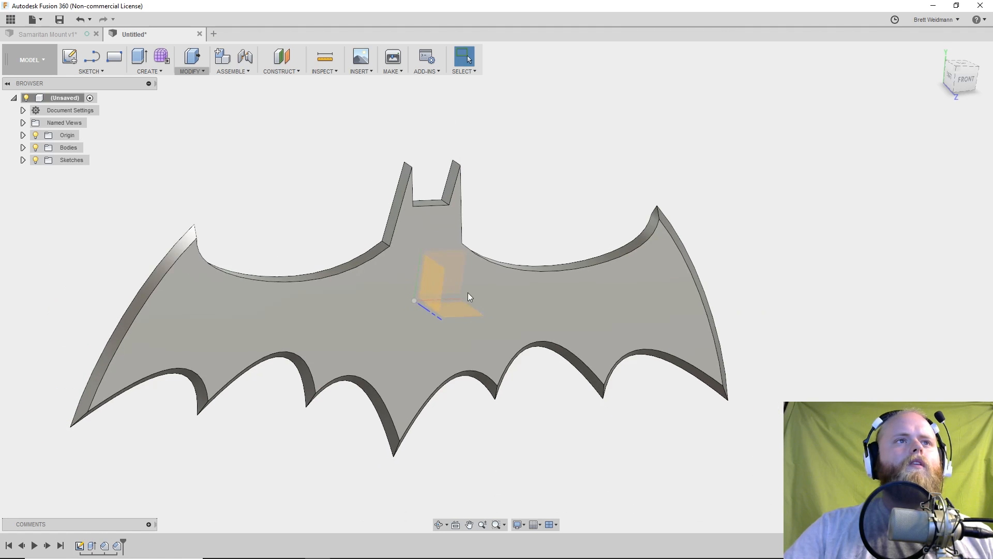
{"action": "scroll", "coordinate": [463, 296], "scroll_direction": "up", "scroll_amount": 5}
{"action": "middle_click_drag", "start_coordinate": [460, 297], "coordinate": [395, 291], "text": "shift"}
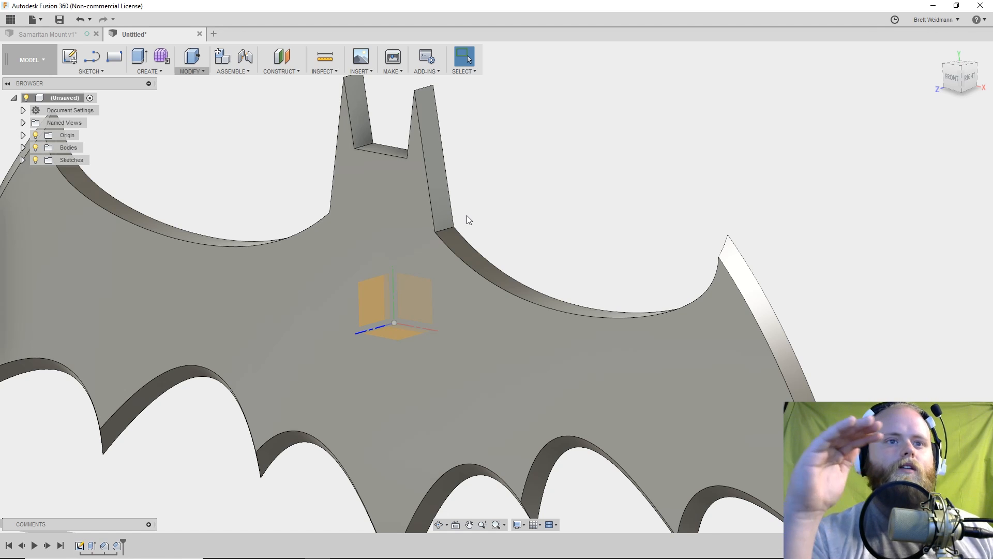
{"action": "key", "text": "f"}
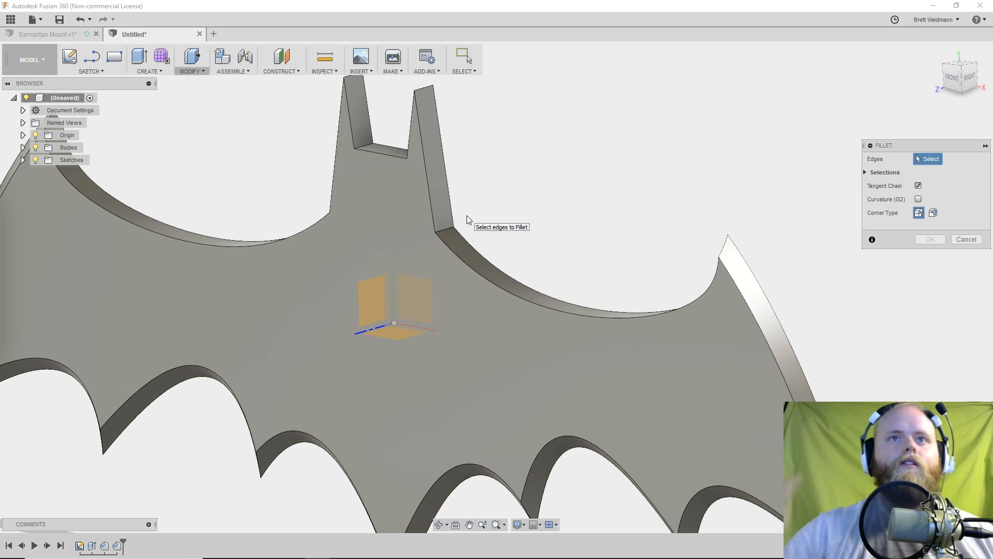
{"action": "left_click", "coordinate": [189, 69]}
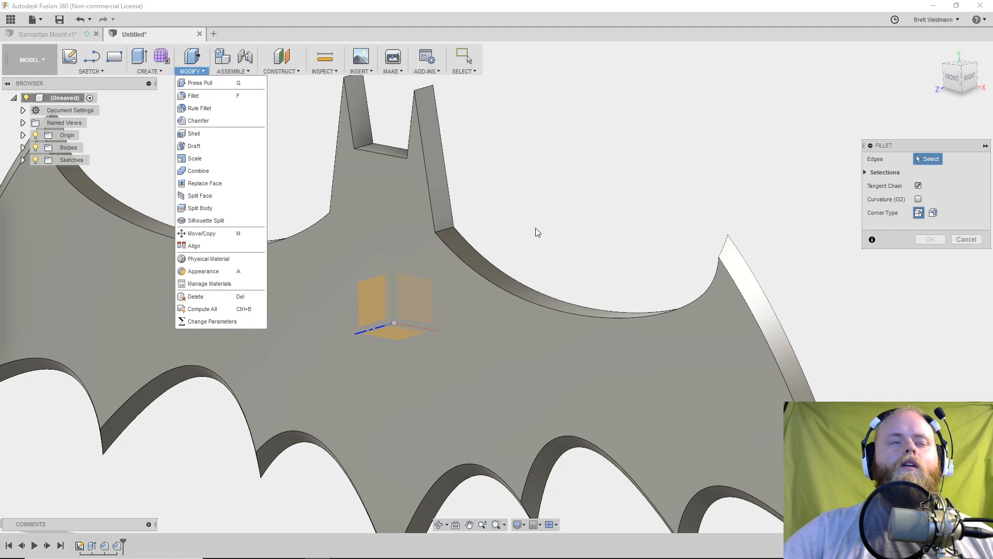
{"action": "left_click", "coordinate": [616, 234]}
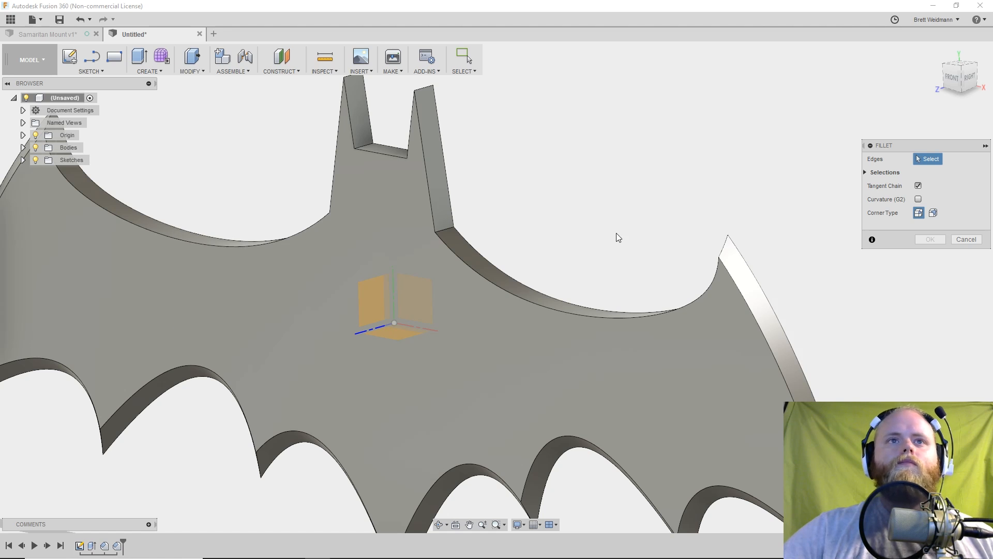
{"action": "left_click", "coordinate": [445, 232]}
{"action": "middle_click_drag", "start_coordinate": [344, 251], "coordinate": [341, 228], "text": "shift"}
{"action": "left_click", "coordinate": [336, 213]}
{"action": "left_click_drag", "start_coordinate": [323, 202], "coordinate": [322, 200]}
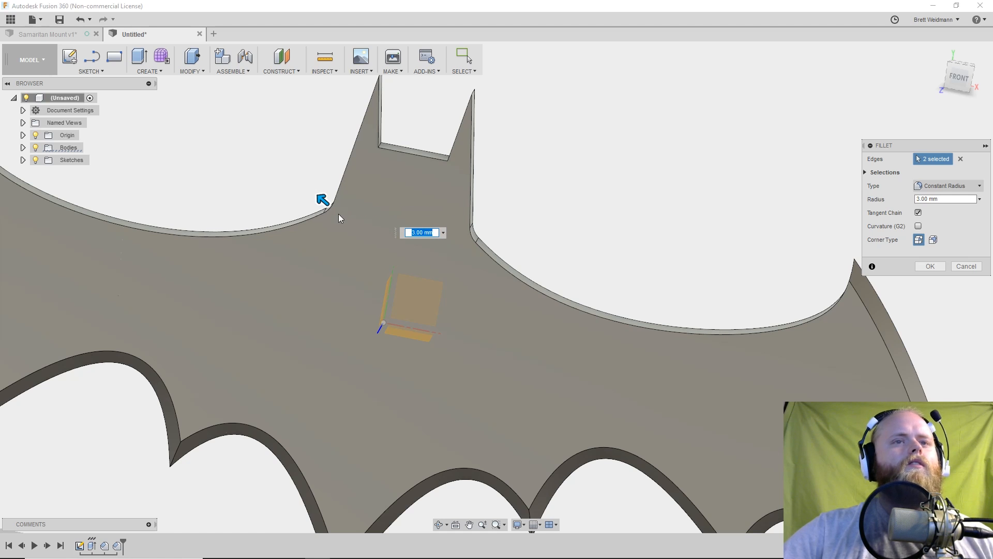
{"action": "type", "text": "2"}
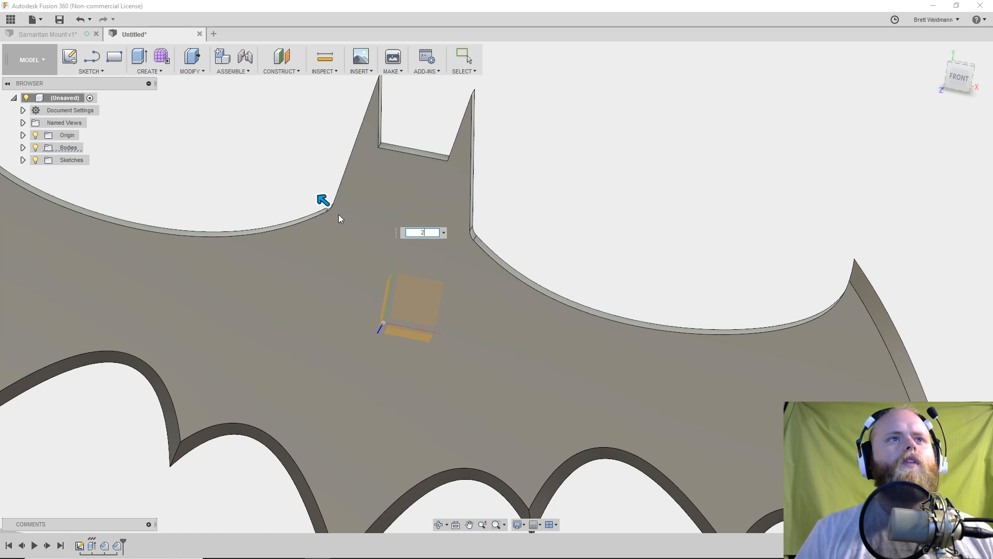
{"action": "key", "text": "Return"}
Chamfer the front and back edges along both wings' upper curves and the ears' outer sides with an equal distance of 2 mm.
{"action": "scroll", "coordinate": [603, 207], "scroll_direction": "down", "scroll_amount": 2}
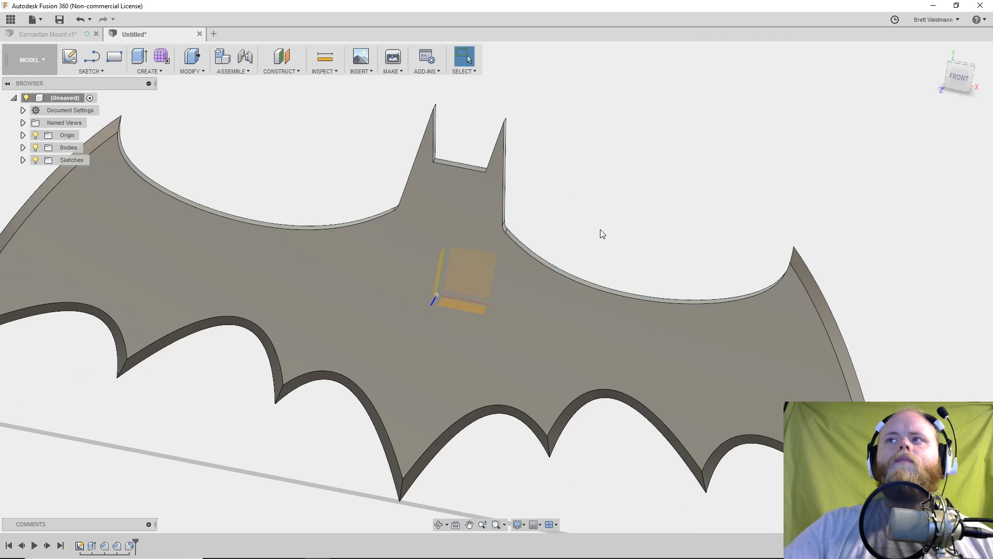
{"action": "middle_click_drag", "start_coordinate": [597, 239], "coordinate": [558, 224], "text": "shift"}
{"action": "left_click_drag", "start_coordinate": [597, 224], "coordinate": [568, 239]}
{"action": "key", "text": "Escape"}
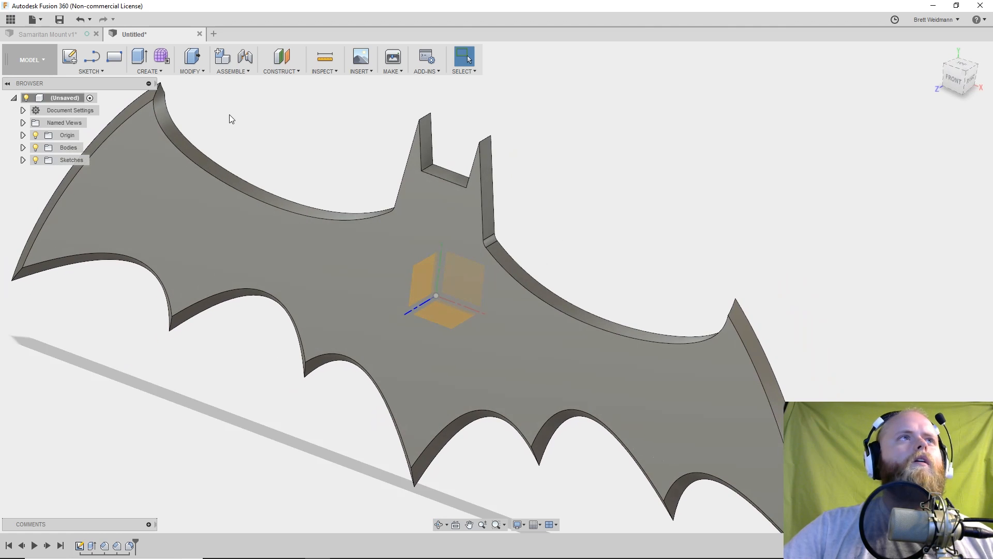
{"action": "left_click", "coordinate": [153, 72]}
{"action": "left_click", "coordinate": [204, 71]}
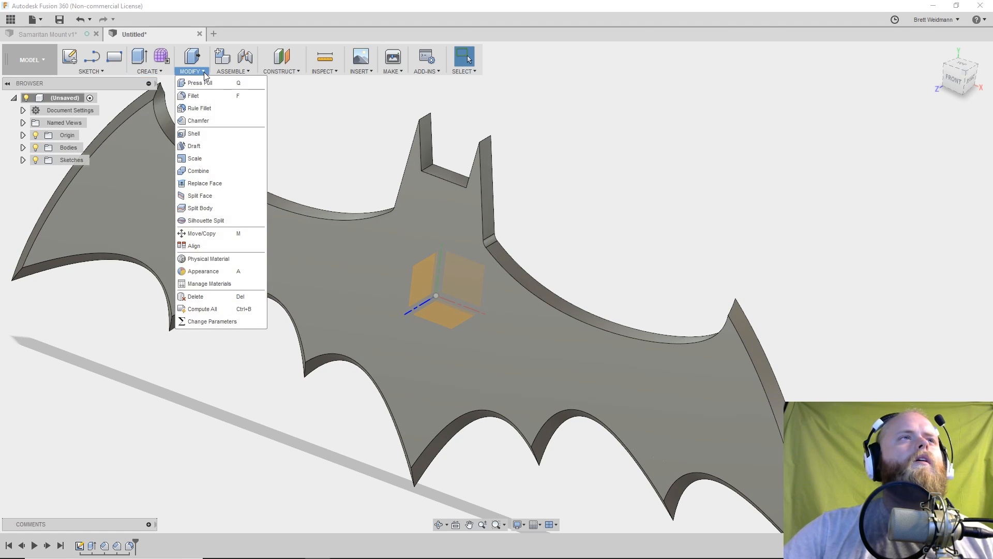
{"action": "left_click", "coordinate": [207, 120]}
{"action": "left_click", "coordinate": [242, 186]}
{"action": "left_click", "coordinate": [242, 194]}
{"action": "left_click", "coordinate": [496, 255]}
{"action": "left_click", "coordinate": [508, 252]}
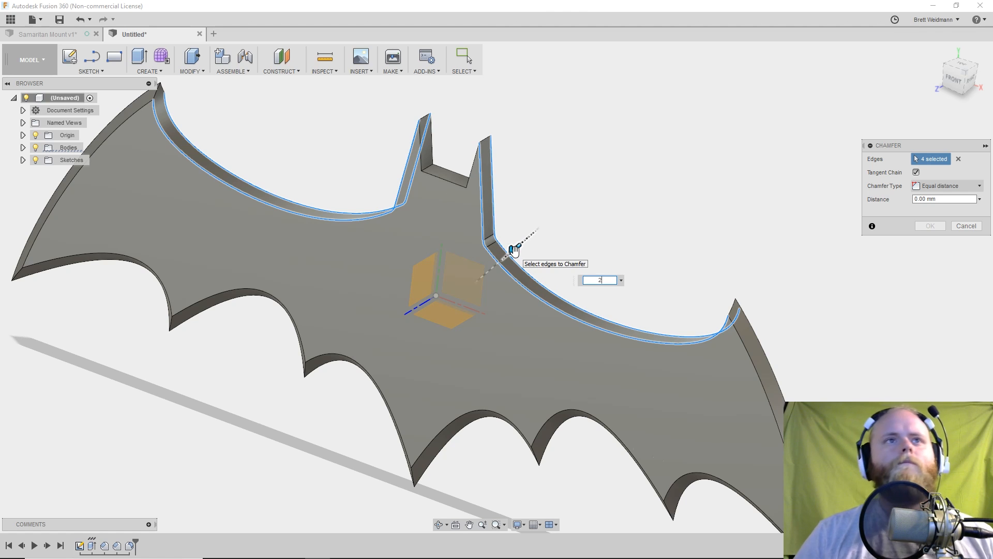
{"action": "type", "text": "2"}
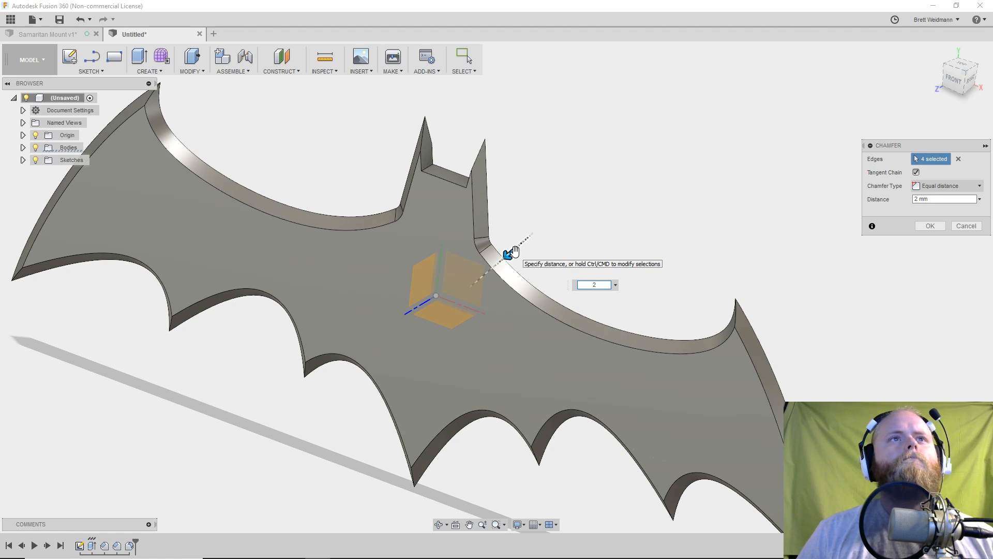
{"action": "key", "text": "Return"}
{"action": "scroll", "coordinate": [612, 210], "scroll_direction": "down", "scroll_amount": 4}
{"action": "mouse_move", "coordinate": [610, 206]}
{"action": "middle_mouse_down", "text": "shift"}
{"action": "mouse_move", "coordinate": [676, 212]}
{"action": "mouse_move", "coordinate": [594, 206]}
{"action": "middle_mouse_up", "text": "shift"}
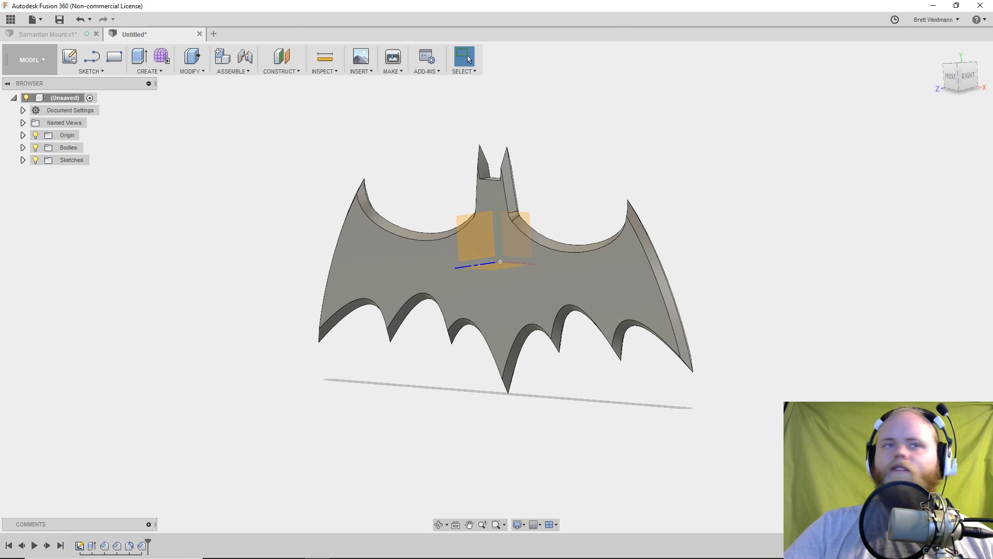
{"action": "mouse_move", "coordinate": [618, 182]}
{"action": "middle_mouse_down", "text": "shift"}
{"action": "mouse_move", "coordinate": [589, 156]}
{"action": "mouse_move", "coordinate": [498, 161]}
{"action": "mouse_move", "coordinate": [621, 175]}
{"action": "mouse_move", "coordinate": [630, 195]}
{"action": "middle_mouse_up", "text": "shift"}
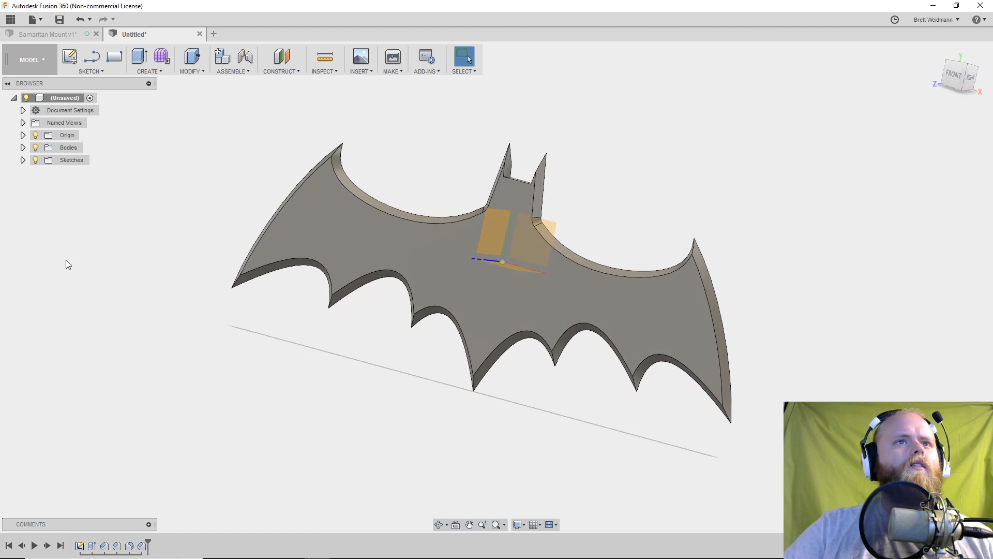
{"action": "mouse_move", "coordinate": [790, 305]}
{"action": "middle_mouse_down", "text": "shift"}
{"action": "mouse_move", "coordinate": [818, 308]}
{"action": "mouse_move", "coordinate": [786, 312]}
{"action": "middle_mouse_up", "text": "shift"}
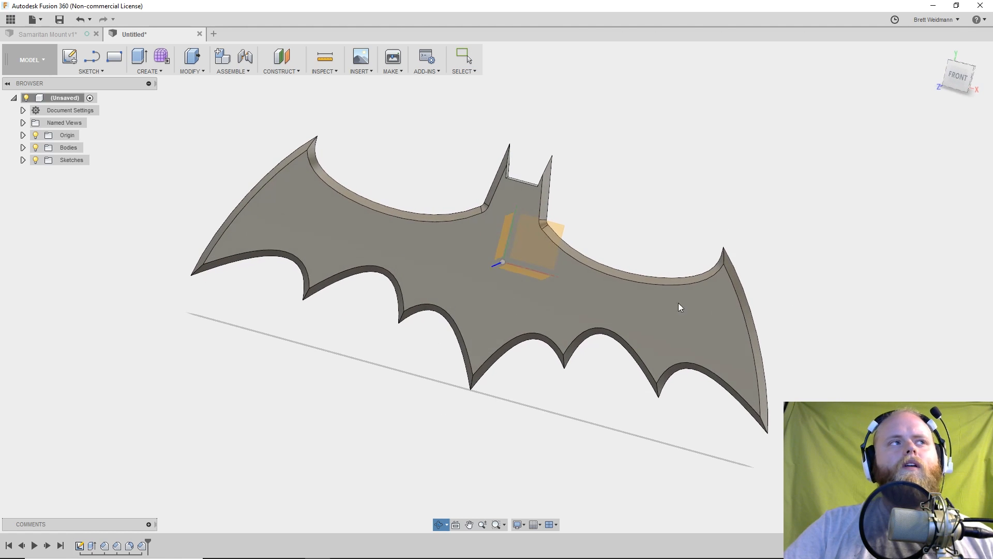
{"action": "key", "text": "Escape"}
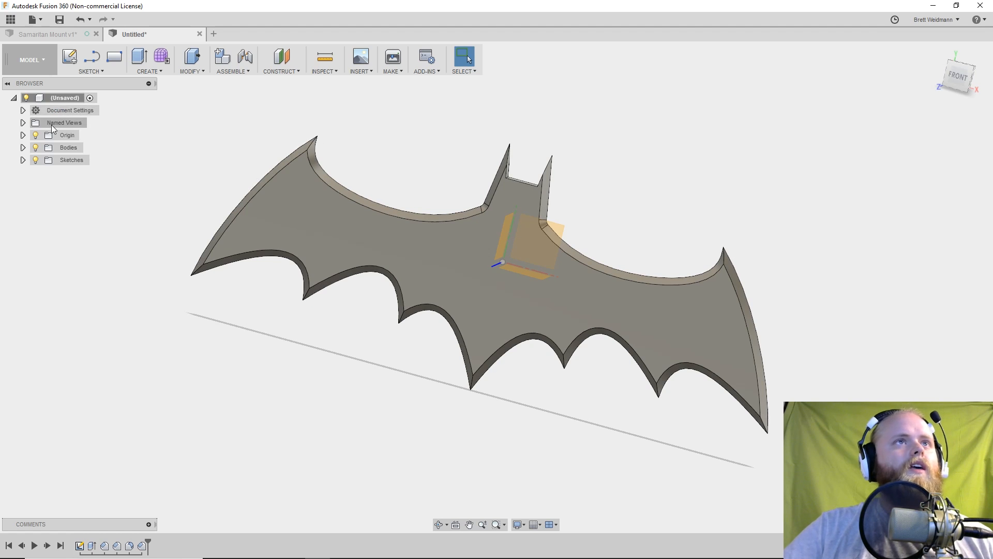
Expand the list of bodies, select the bat body and view the commands available for it.
{"action": "left_click", "coordinate": [22, 148]}
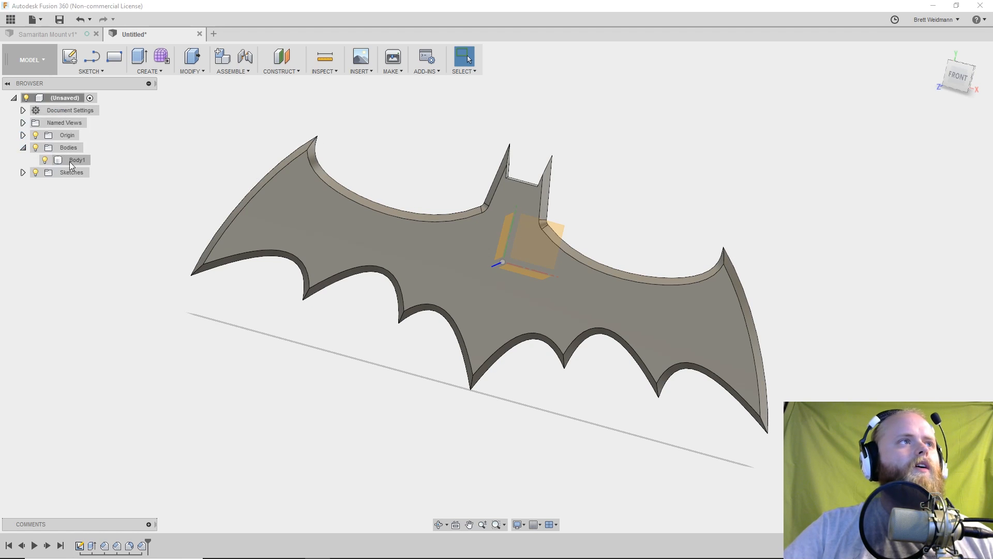
{"action": "left_click", "coordinate": [72, 161]}
{"action": "mouse_move", "coordinate": [153, 180]}
{"action": "middle_mouse_down", "text": "shift"}
{"action": "mouse_move", "coordinate": [177, 191]}
{"action": "mouse_move", "coordinate": [164, 184]}
{"action": "middle_mouse_up", "text": "shift"}
{"action": "right_click", "coordinate": [70, 161]}
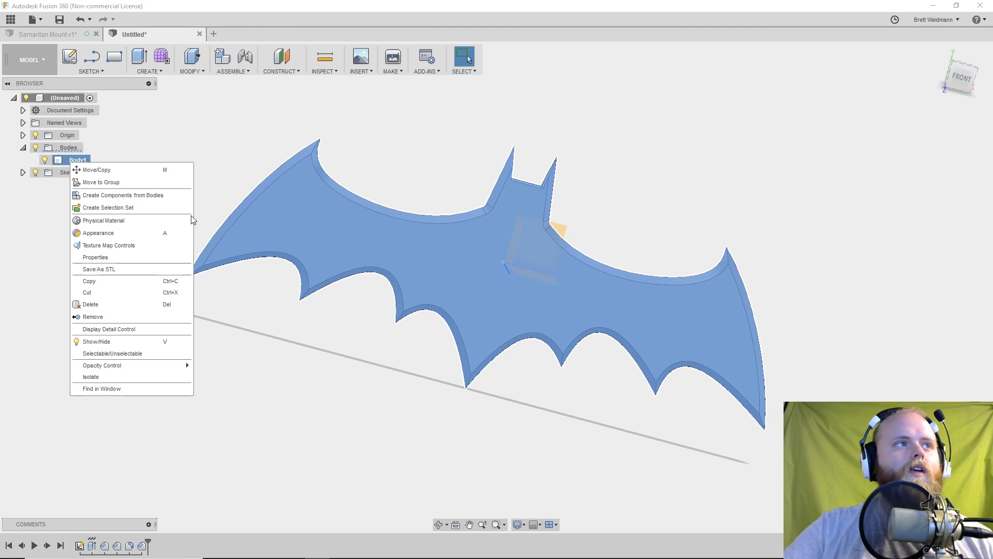
{"action": "key", "text": "Escape"}
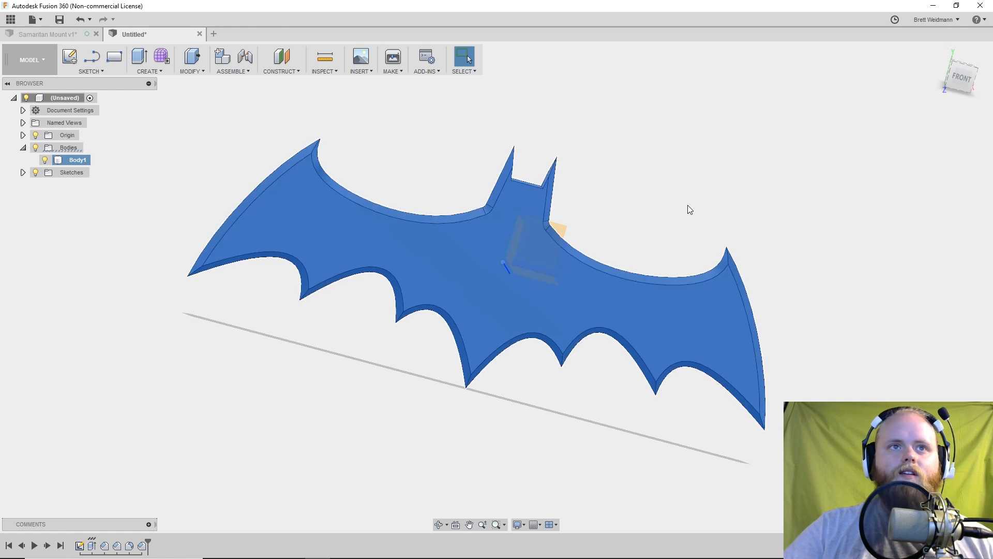
{"action": "middle_click_drag", "start_coordinate": [690, 203], "coordinate": [670, 196], "text": "shift"}
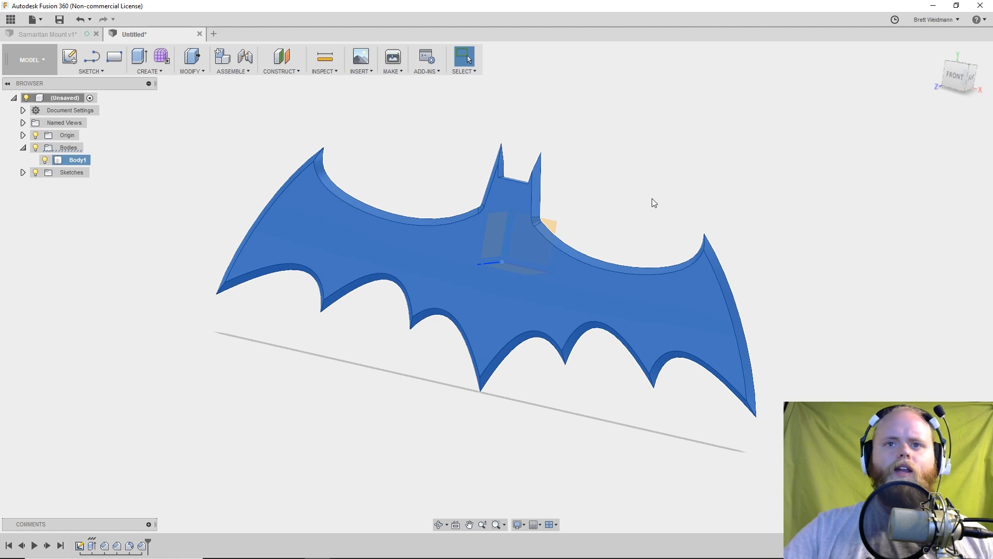
{"action": "mouse_move", "coordinate": [652, 199]}
{"action": "middle_mouse_down", "text": "shift"}
{"action": "mouse_move", "coordinate": [559, 191]}
{"action": "mouse_move", "coordinate": [641, 195]}
{"action": "middle_mouse_up", "text": "shift"}
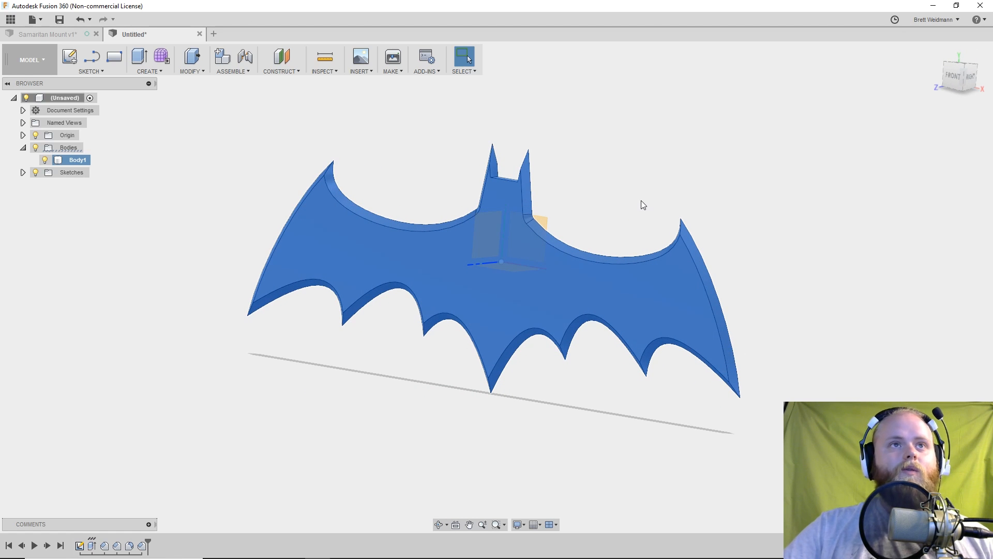
{"action": "middle_click_drag", "start_coordinate": [634, 193], "coordinate": [660, 198], "text": "shift"}
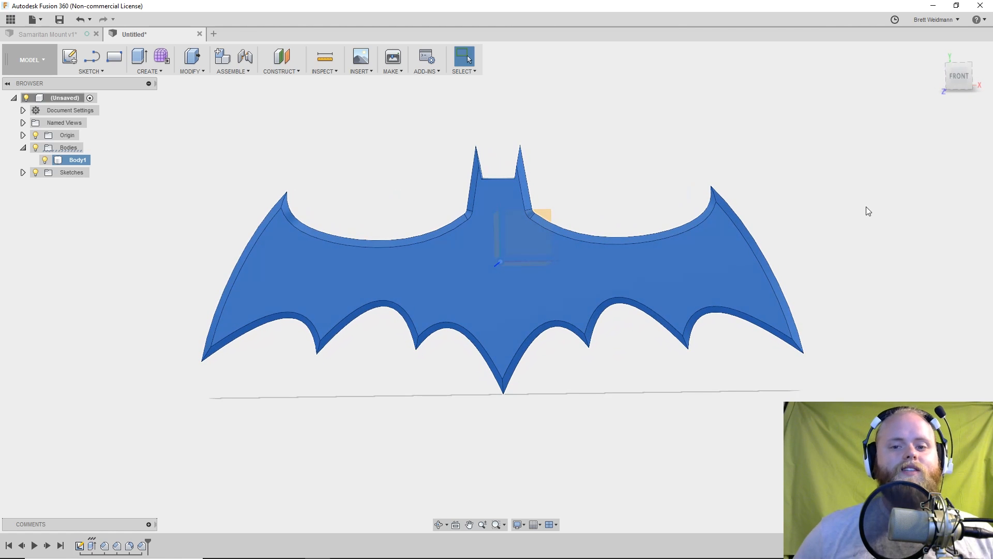